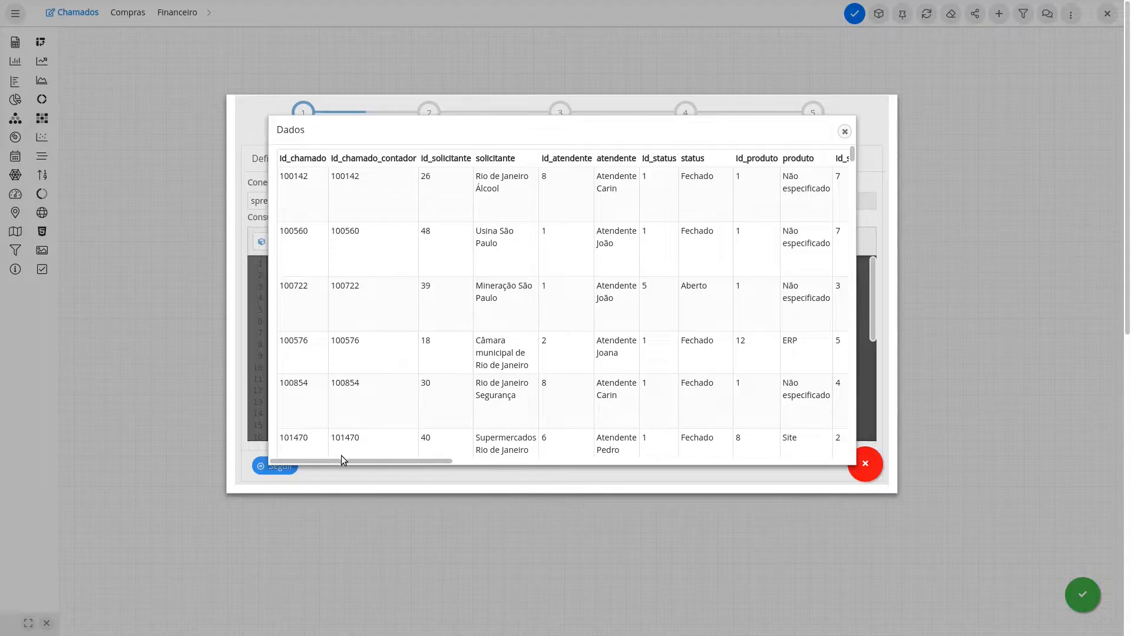
Step: Look through the remaining columns of the query's data preview and leave the query definition
{"action": "left_click_drag", "start_coordinate": [355, 462], "coordinate": [478, 461]}
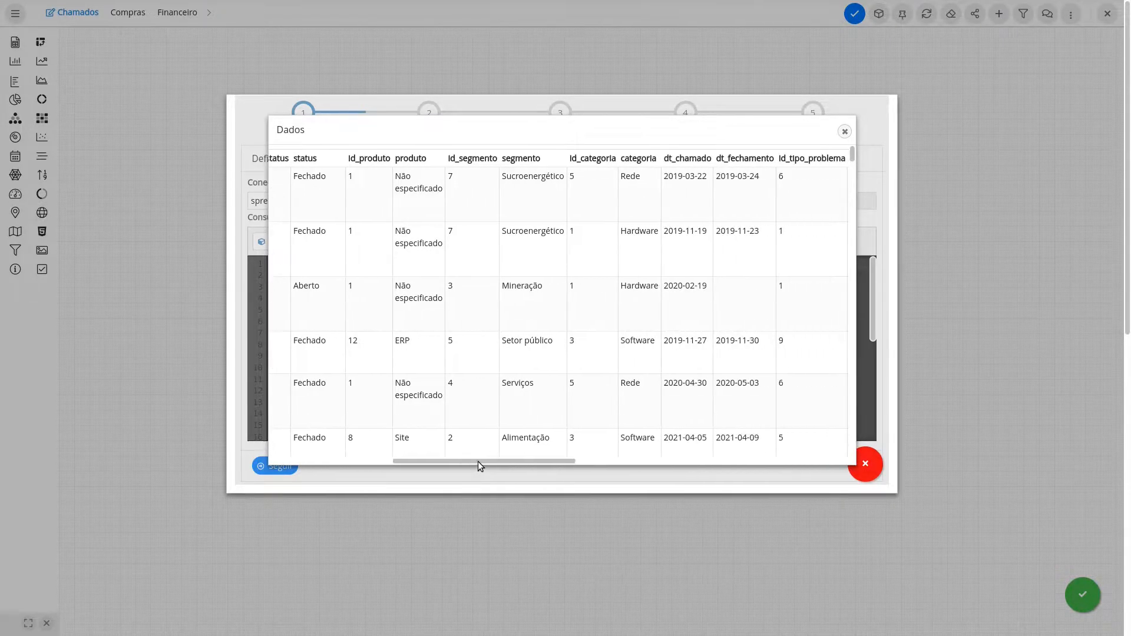
{"action": "left_click", "coordinate": [845, 132]}
{"action": "left_click", "coordinate": [864, 463]}
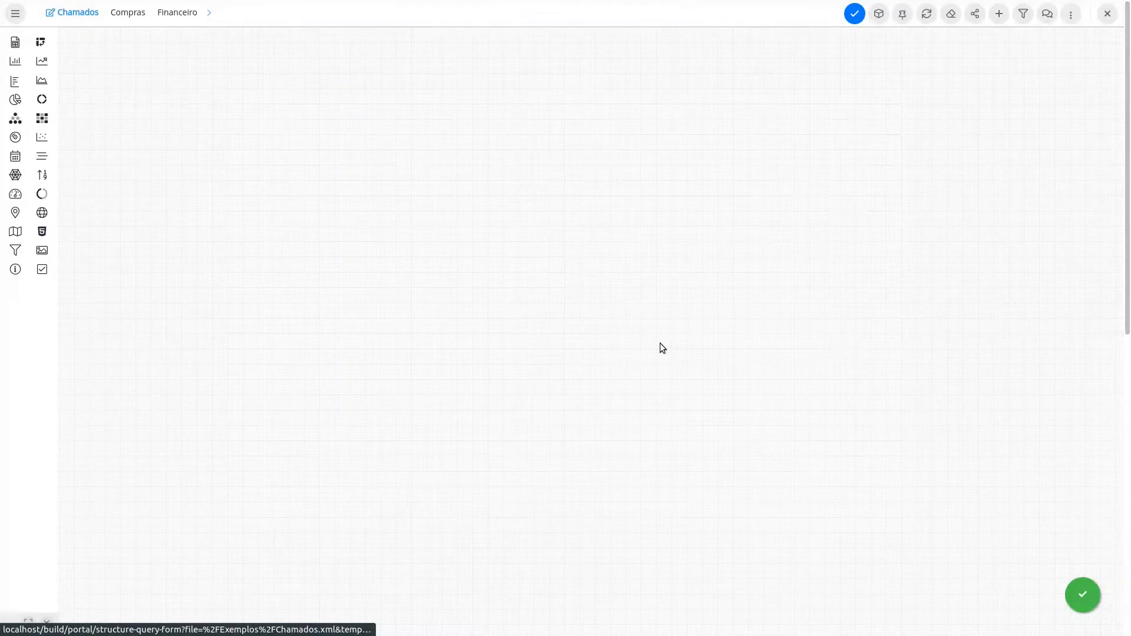
Step: Add a numeric indicator at the canvas's upper-left corner and preview the Analógico and Circular types before choosing Numérico
{"action": "left_click_drag", "start_coordinate": [42, 177], "coordinate": [77, 51]}
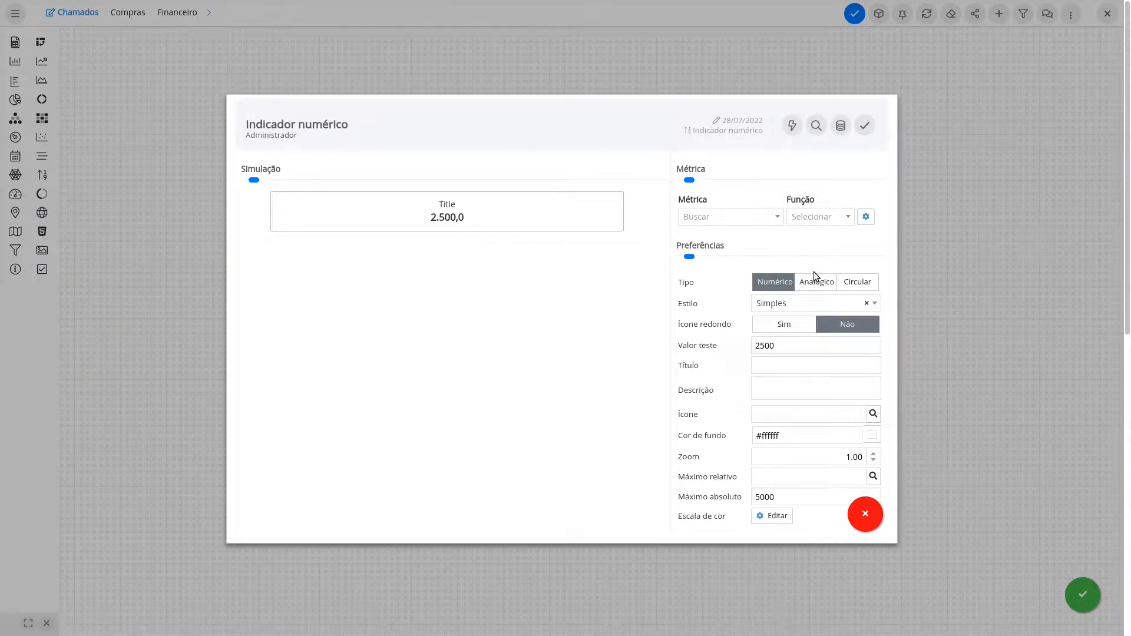
{"action": "left_click", "coordinate": [824, 286]}
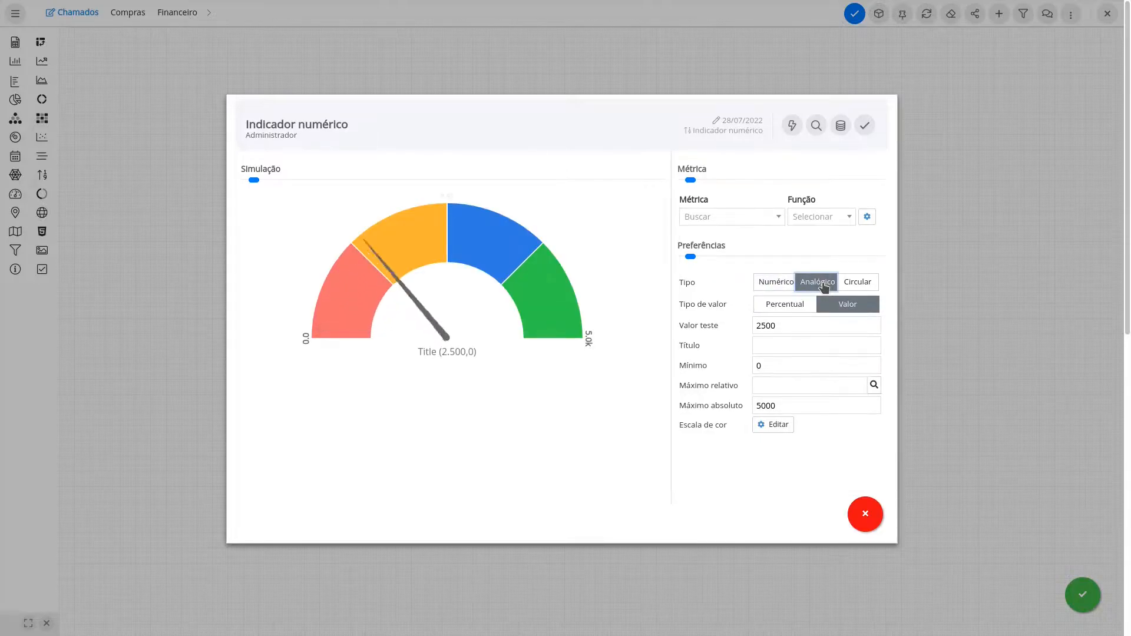
{"action": "left_click", "coordinate": [858, 282]}
{"action": "left_click", "coordinate": [780, 283]}
Step: Set the indicator's metric to Chamados with the Quantidade function
{"action": "left_click", "coordinate": [747, 218]}
{"action": "left_click", "coordinate": [751, 283]}
{"action": "left_click", "coordinate": [820, 218]}
{"action": "left_click", "coordinate": [821, 260]}
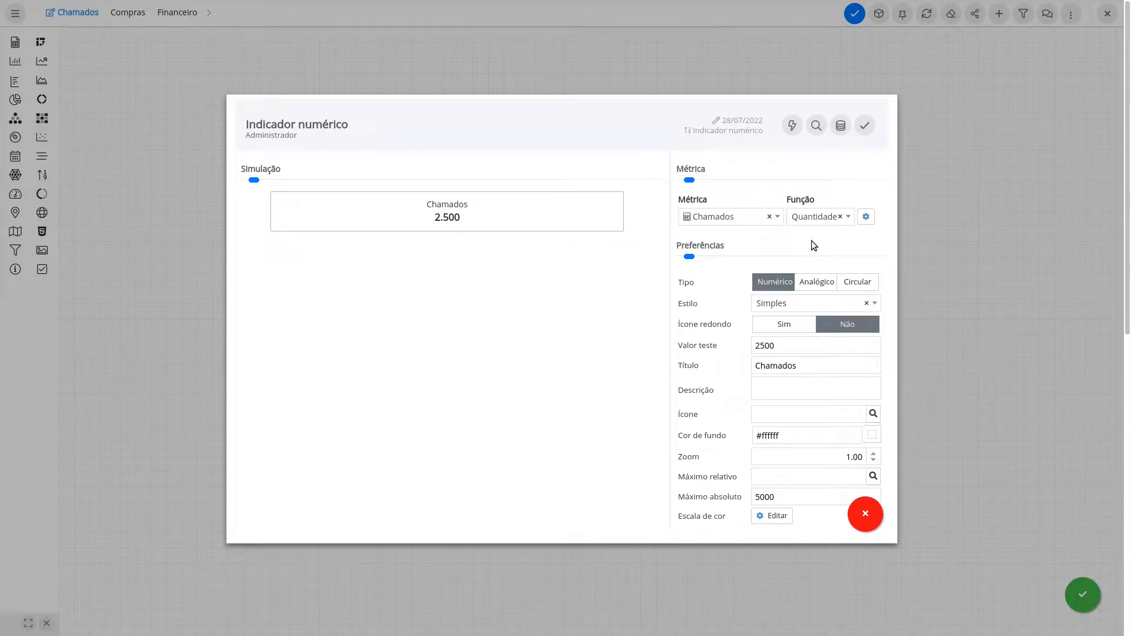
Step: Title the indicator "Total de abertos" and give it the Alarm-snooze icon from the Tempo category
{"action": "double_click", "coordinate": [820, 366]}
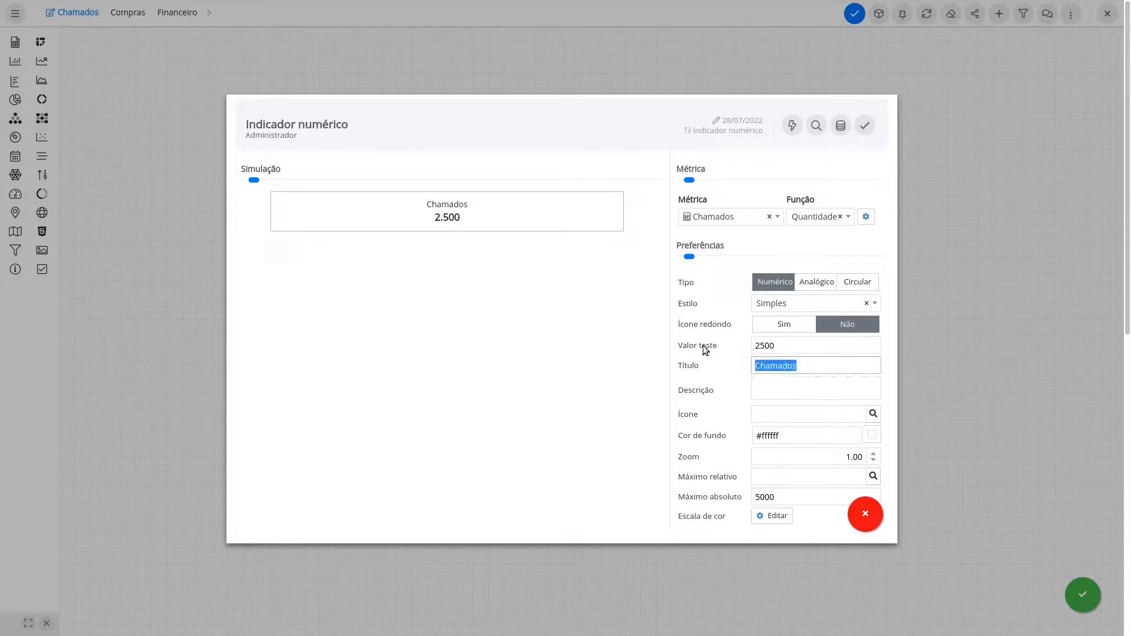
{"action": "type", "text": "Total de abertos"}
{"action": "left_click", "coordinate": [873, 413]}
{"action": "scroll", "coordinate": [695, 424], "scroll_direction": "down", "scroll_amount": 3}
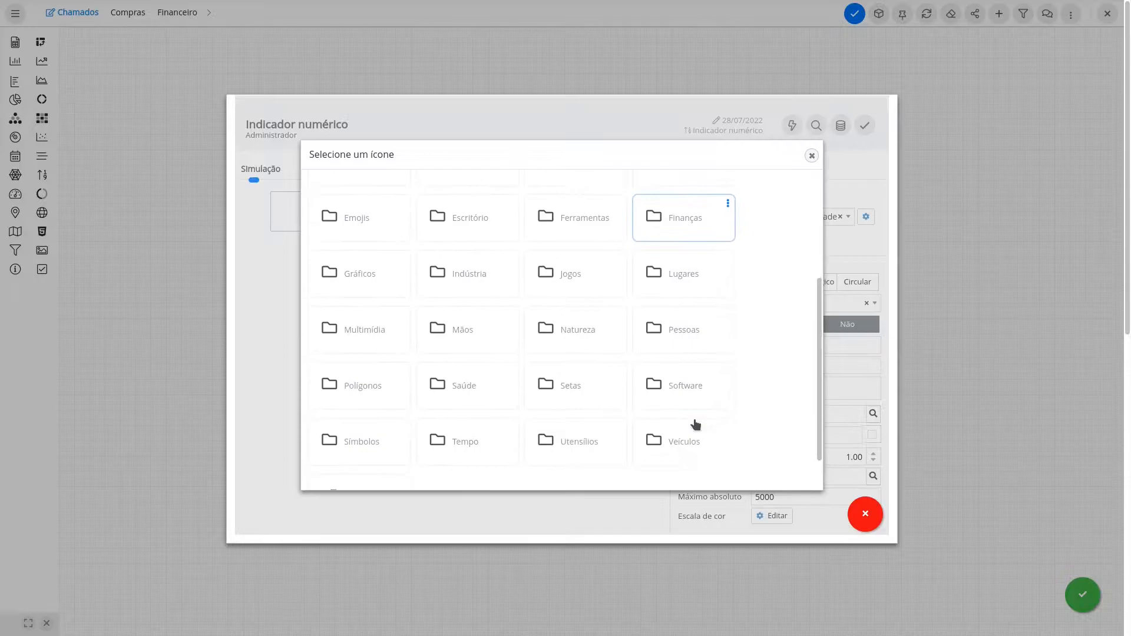
{"action": "left_click", "coordinate": [488, 451]}
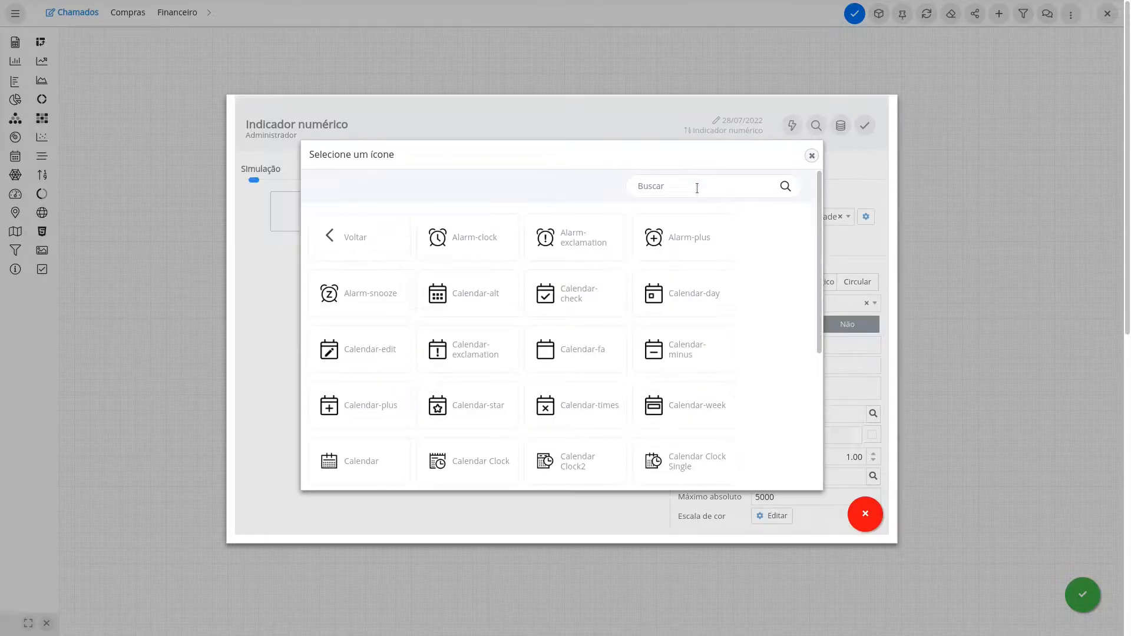
{"action": "left_click", "coordinate": [697, 188]}
{"action": "type", "text": "alarm"}
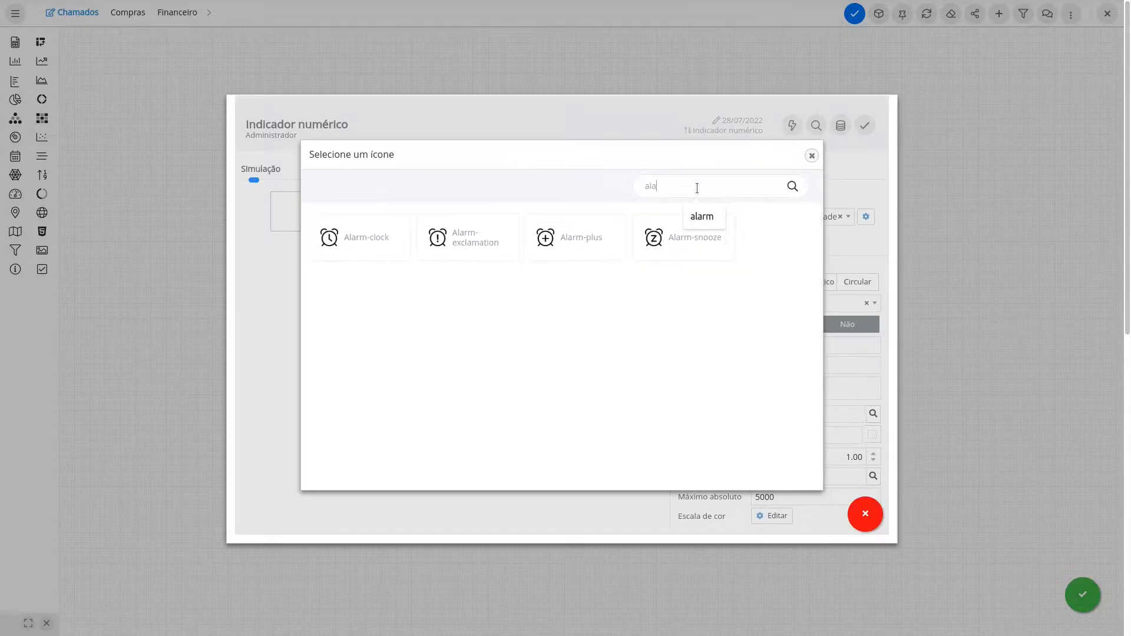
{"action": "left_click", "coordinate": [695, 235]}
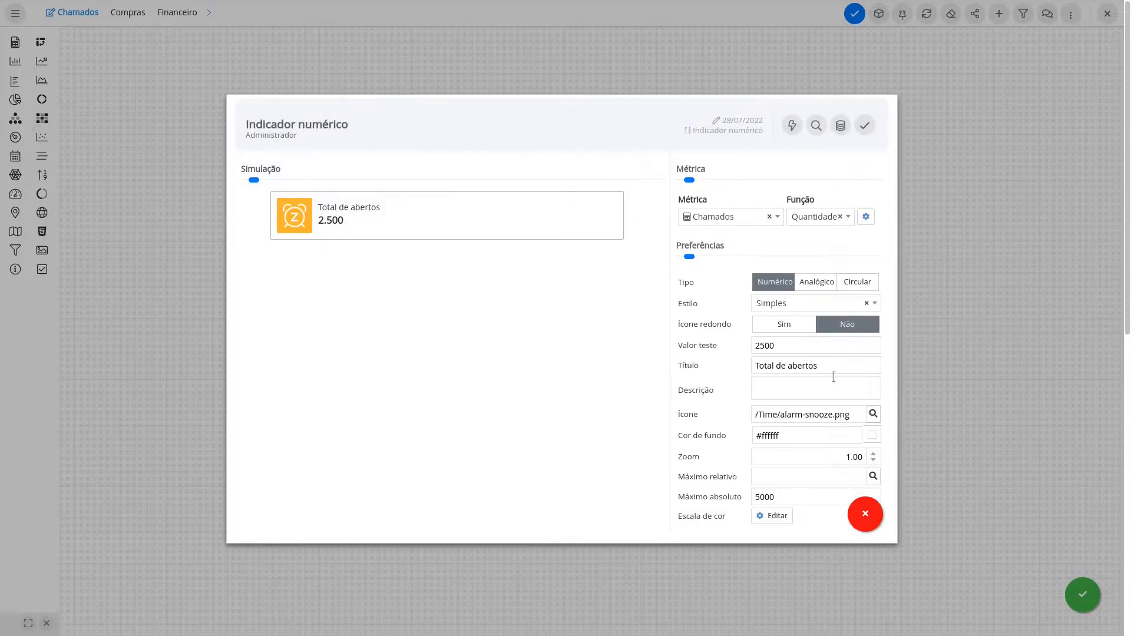
Step: Reduce the indicator's color scale to the single color #f46c6c with no limit value
{"action": "left_click", "coordinate": [772, 516]}
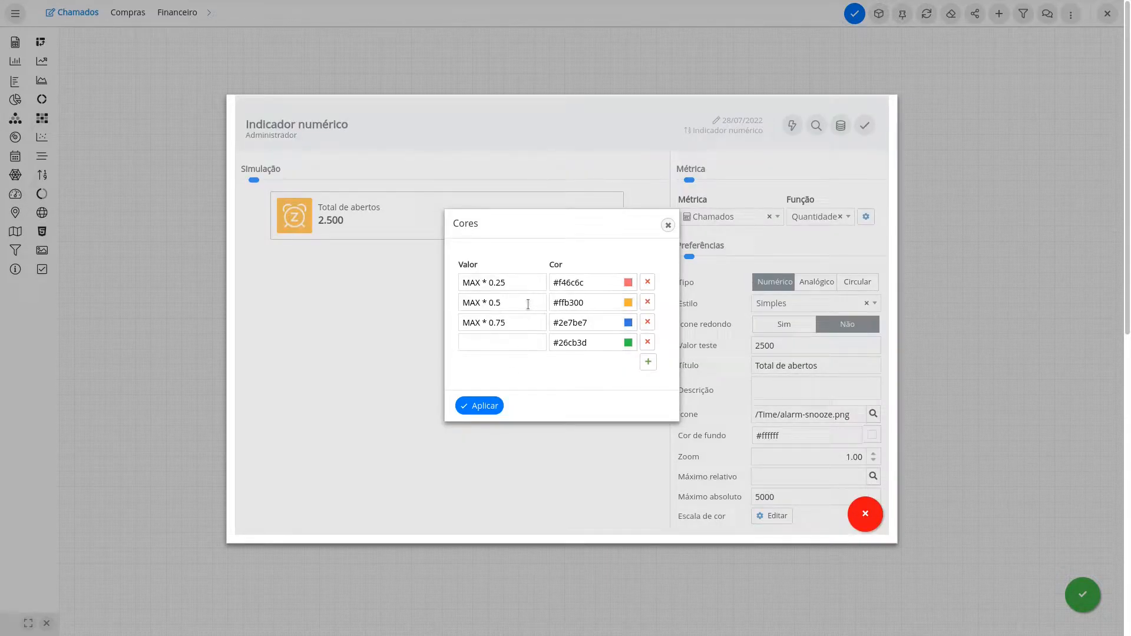
{"action": "left_click", "coordinate": [512, 279]}
{"action": "key", "text": "BackSpace"}
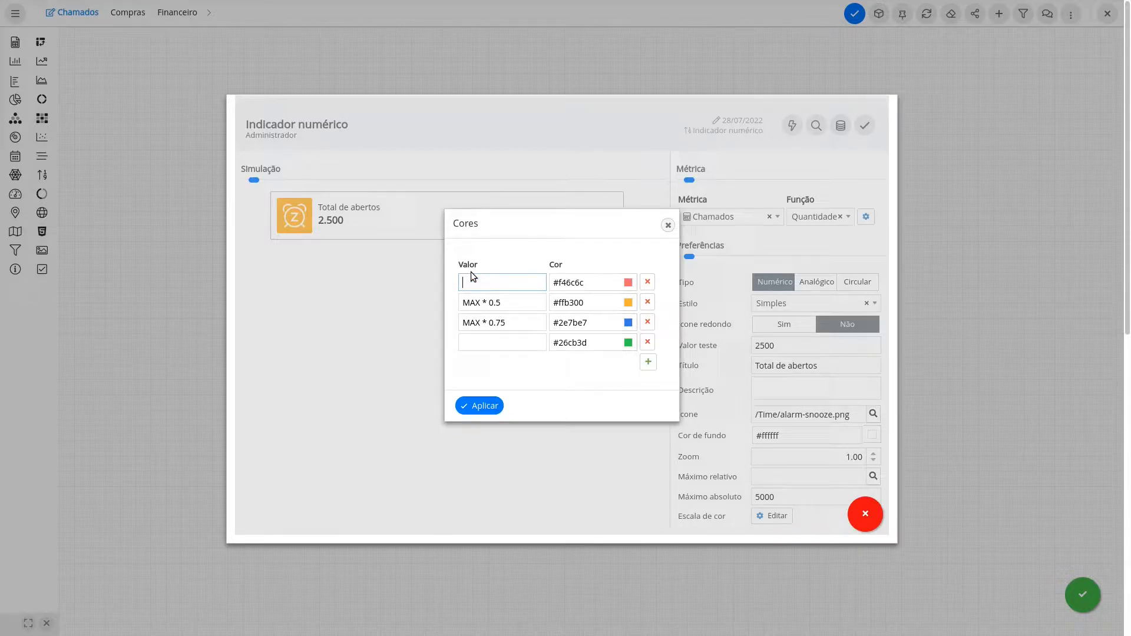
{"action": "left_click", "coordinate": [648, 302]}
{"action": "left_click", "coordinate": [647, 303]}
{"action": "left_click", "coordinate": [648, 302]}
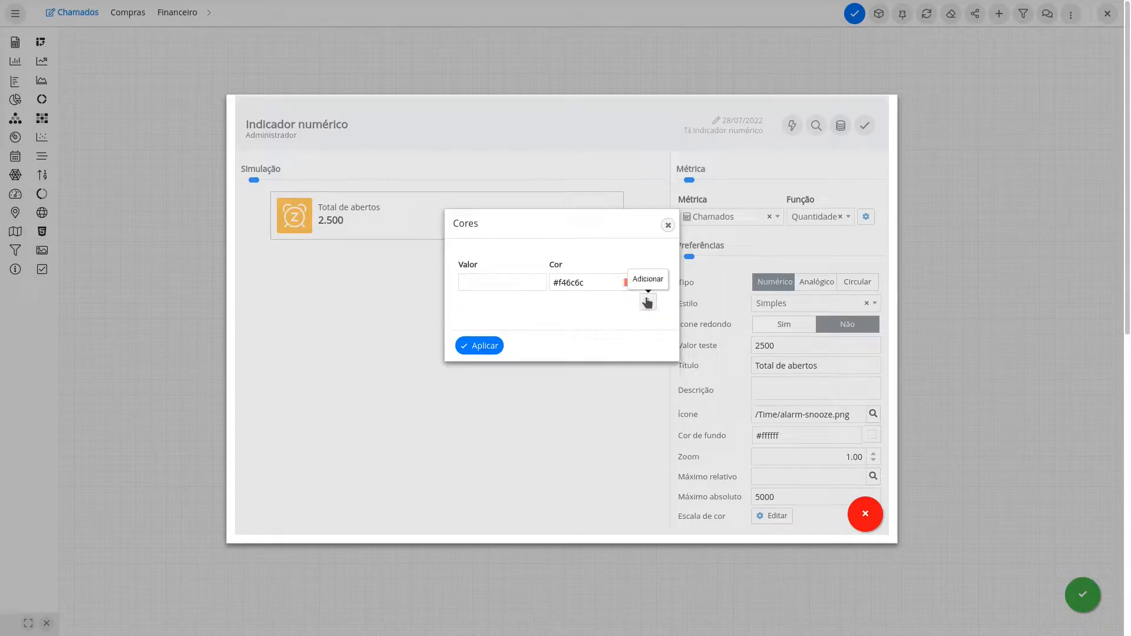
{"action": "left_click", "coordinate": [480, 348]}
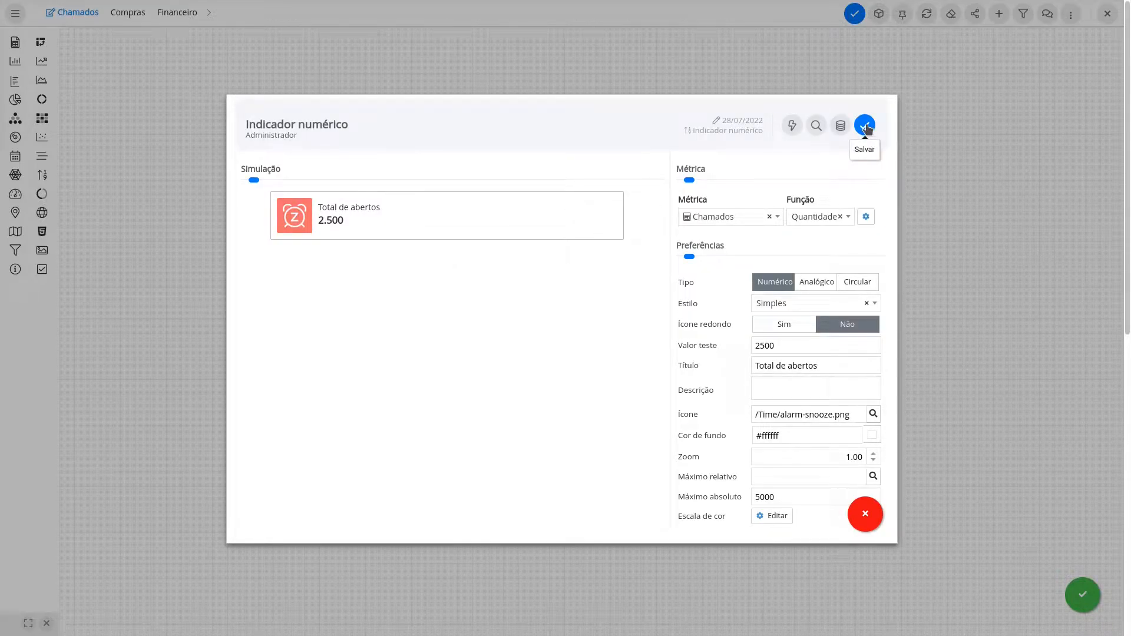
Step: Save the indicator as the report "Total de abertos" and shrink its widget to fit the icon and value
{"action": "left_click", "coordinate": [865, 126]}
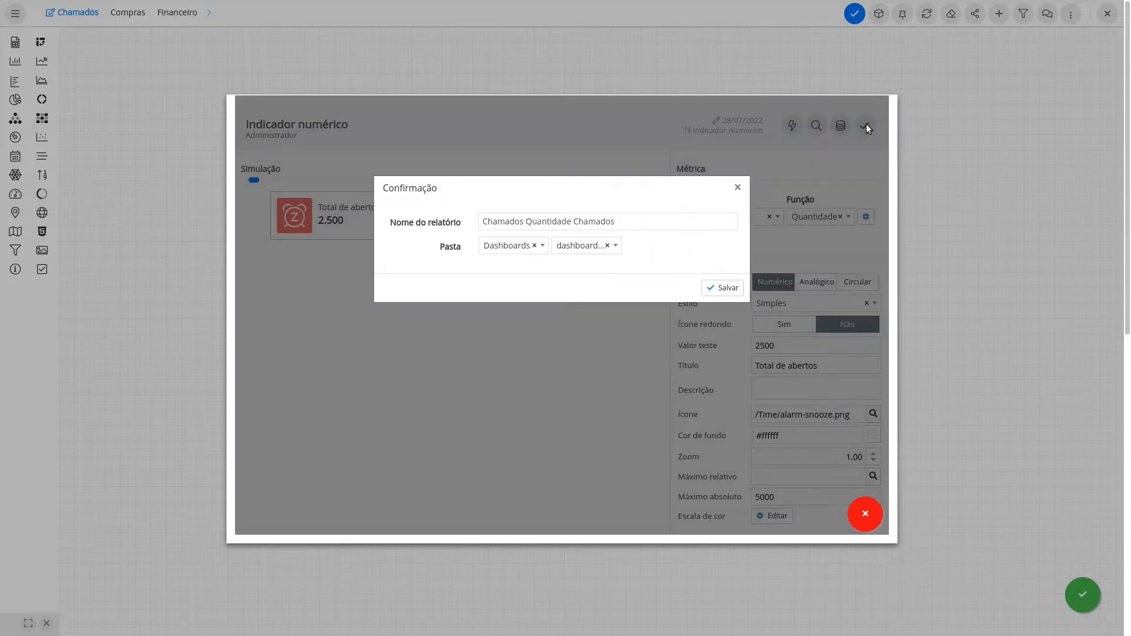
{"action": "triple_click", "coordinate": [662, 220]}
{"action": "type", "text": "Total de abertos"}
{"action": "left_click", "coordinate": [724, 287]}
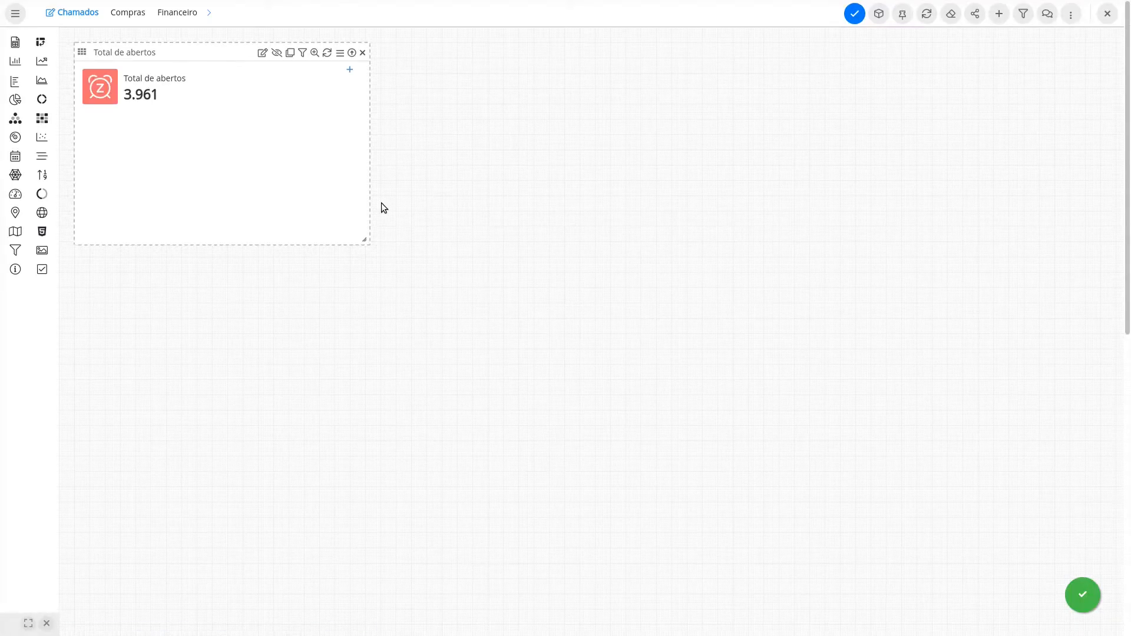
{"action": "left_click_drag", "start_coordinate": [364, 239], "coordinate": [240, 117]}
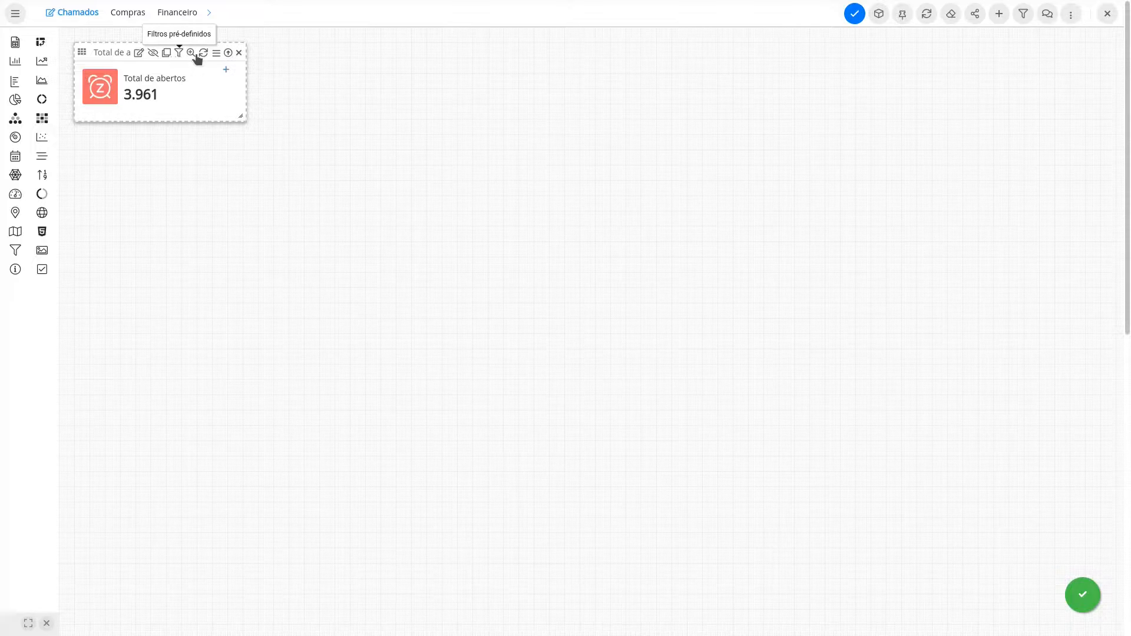
Step: Review the filter fields available for the whole dashboard, from Solicitante down to the date fields
{"action": "left_click", "coordinate": [1022, 16]}
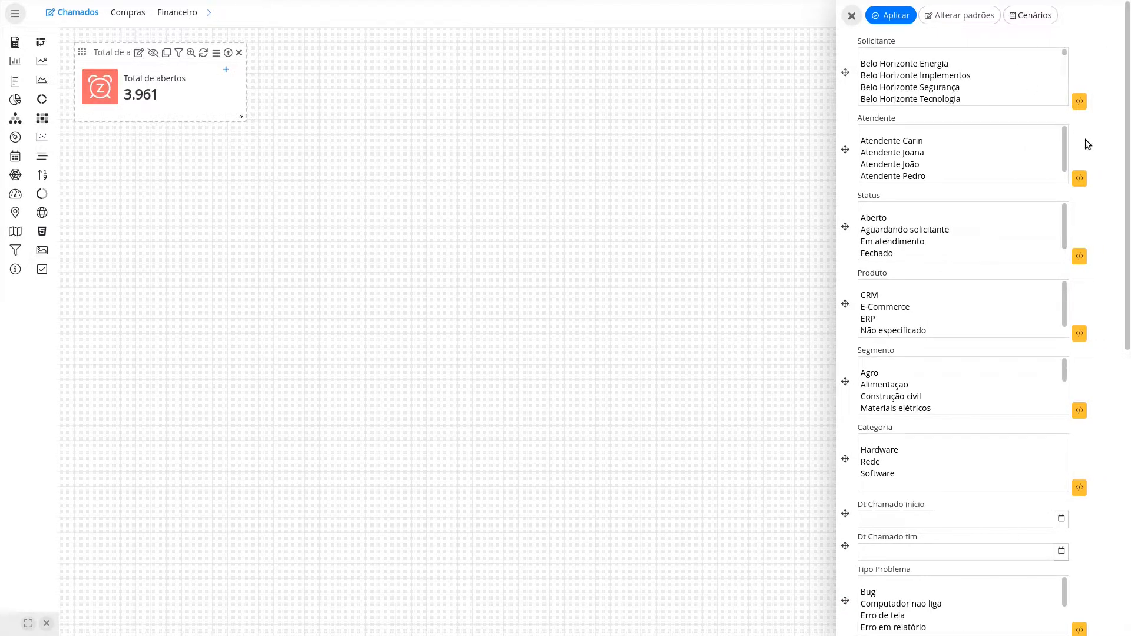
{"action": "scroll", "coordinate": [983, 234], "scroll_direction": "down", "scroll_amount": 1}
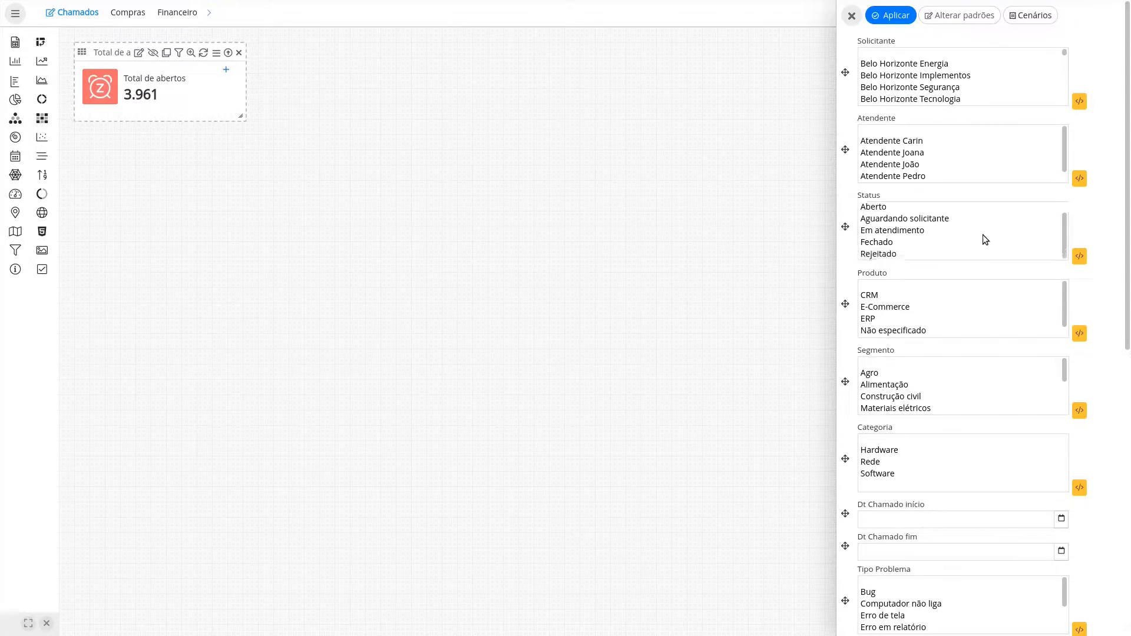
{"action": "scroll", "coordinate": [924, 240], "scroll_direction": "down", "scroll_amount": 2}
{"action": "scroll", "coordinate": [960, 278], "scroll_direction": "down", "scroll_amount": 3}
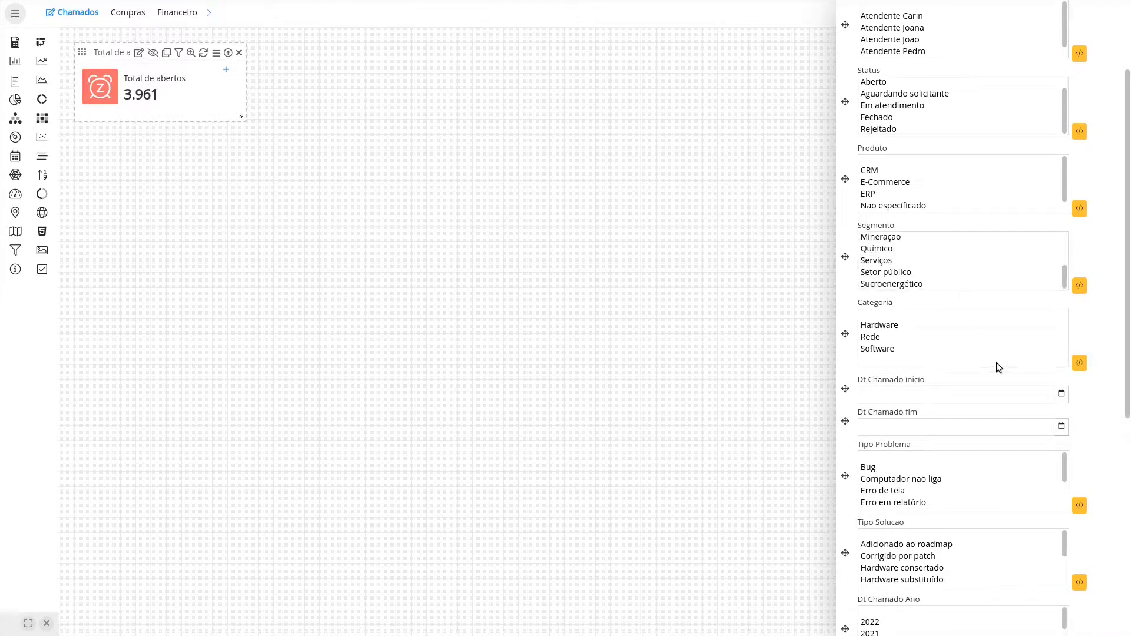
{"action": "scroll", "coordinate": [993, 358], "scroll_direction": "down", "scroll_amount": 2}
{"action": "scroll", "coordinate": [1108, 289], "scroll_direction": "up", "scroll_amount": 5}
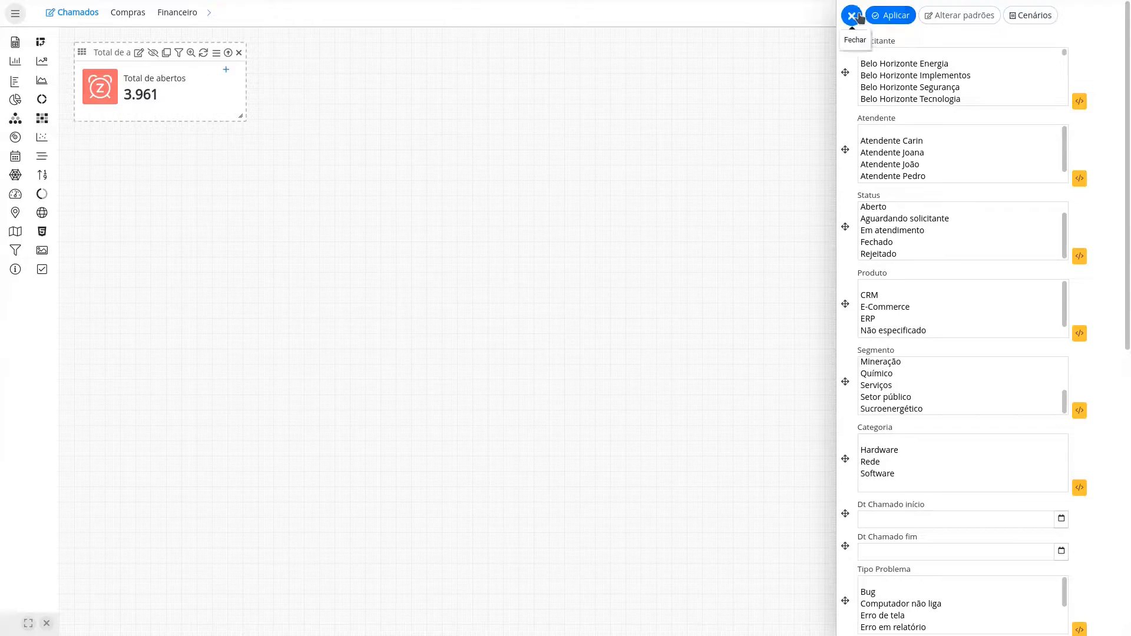
{"action": "left_click", "coordinate": [858, 16]}
Step: In the indicator's predefined filters, set the fixed Status values to Aberto, Aguardando solicitante and Em atendimento
{"action": "left_click", "coordinate": [179, 55]}
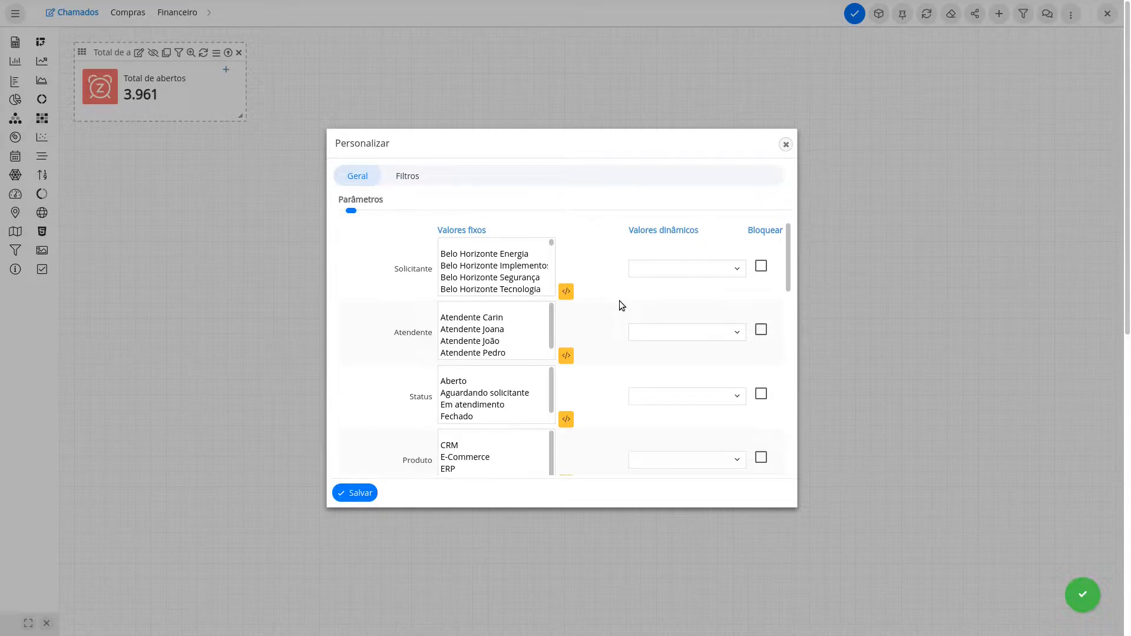
{"action": "scroll", "coordinate": [525, 329], "scroll_direction": "down", "scroll_amount": 1}
{"action": "left_click", "coordinate": [530, 322]}
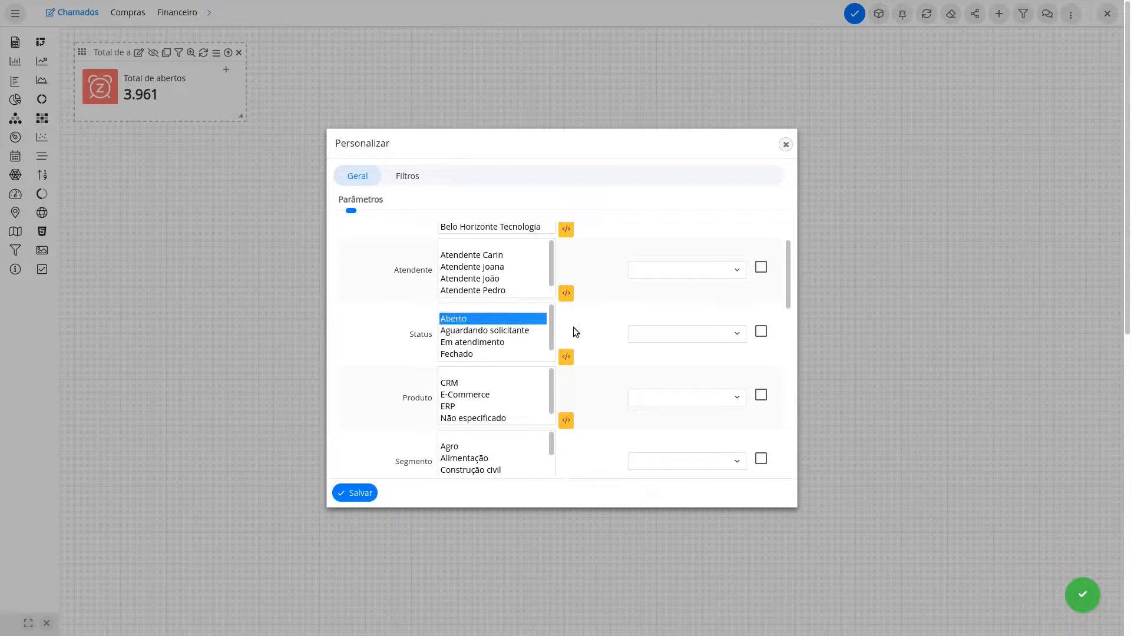
{"action": "key", "text": "shift+Down"}
{"action": "key", "text": "shift+Down"}
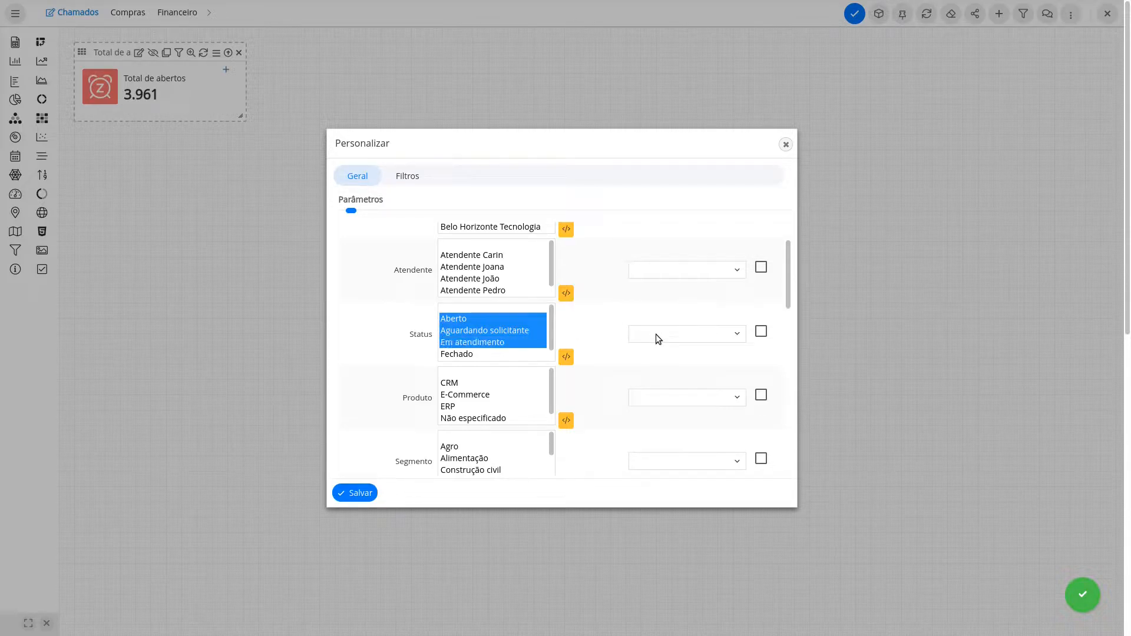
{"action": "scroll", "coordinate": [504, 329], "scroll_direction": "down", "scroll_amount": 1}
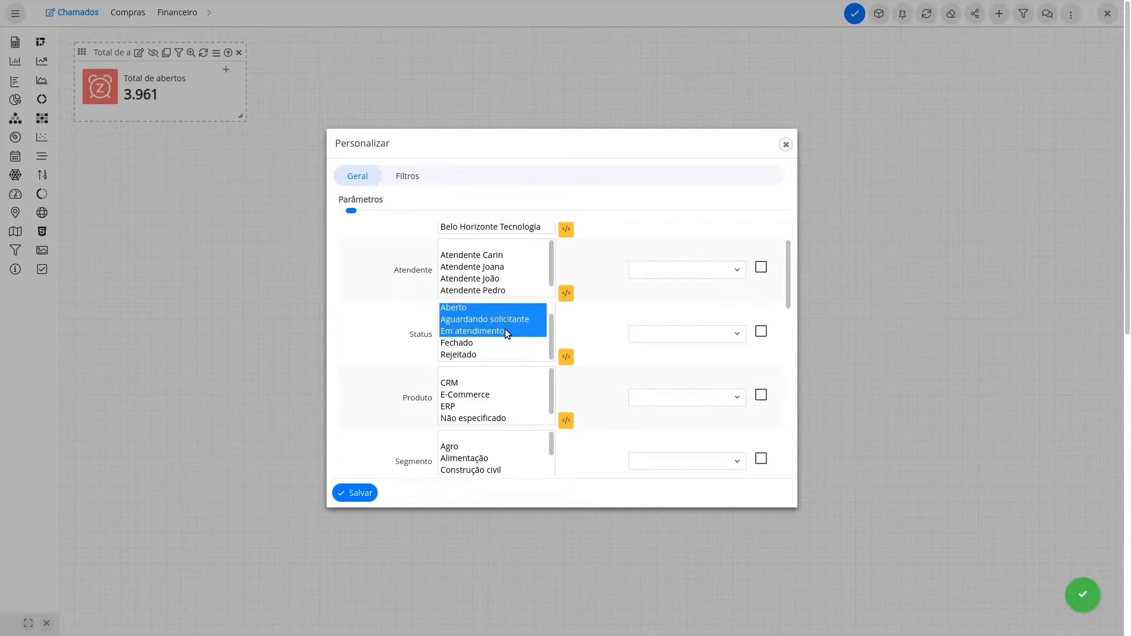
{"action": "scroll", "coordinate": [504, 329], "scroll_direction": "up", "scroll_amount": 1}
{"action": "scroll", "coordinate": [505, 329], "scroll_direction": "down", "scroll_amount": 1}
{"action": "scroll", "coordinate": [504, 329], "scroll_direction": "up", "scroll_amount": 1}
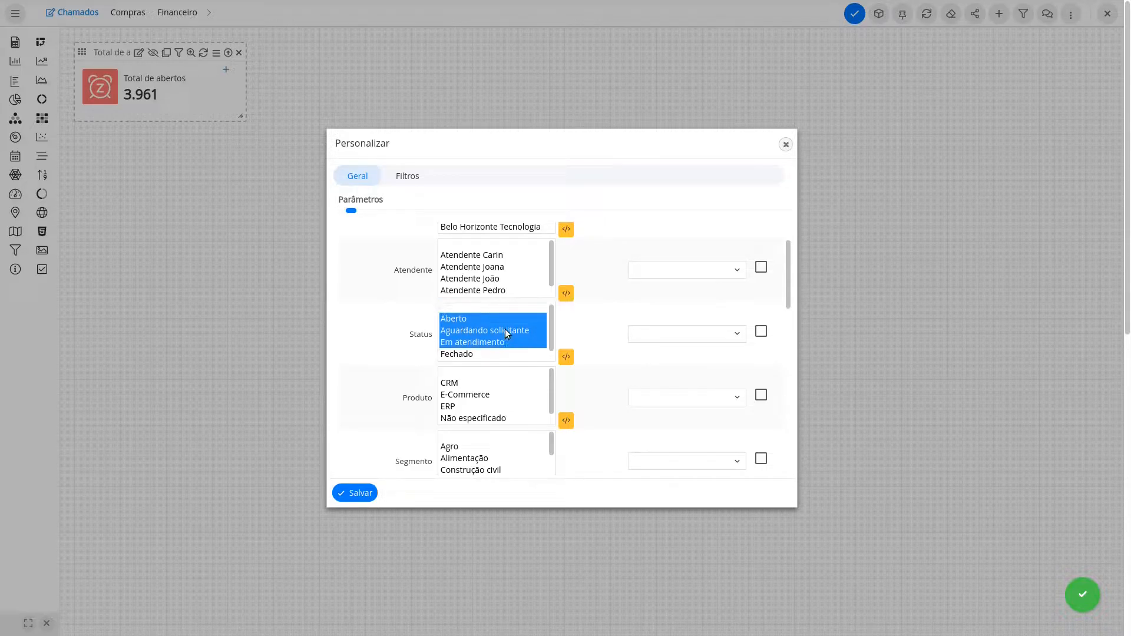
{"action": "scroll", "coordinate": [504, 332], "scroll_direction": "down", "scroll_amount": 1}
{"action": "scroll", "coordinate": [495, 322], "scroll_direction": "up", "scroll_amount": 1}
Step: Lock the Status parameter so dashboard filters cannot override it on this indicator
{"action": "left_click", "coordinate": [759, 333]}
{"action": "scroll", "coordinate": [764, 333], "scroll_direction": "up", "scroll_amount": 1}
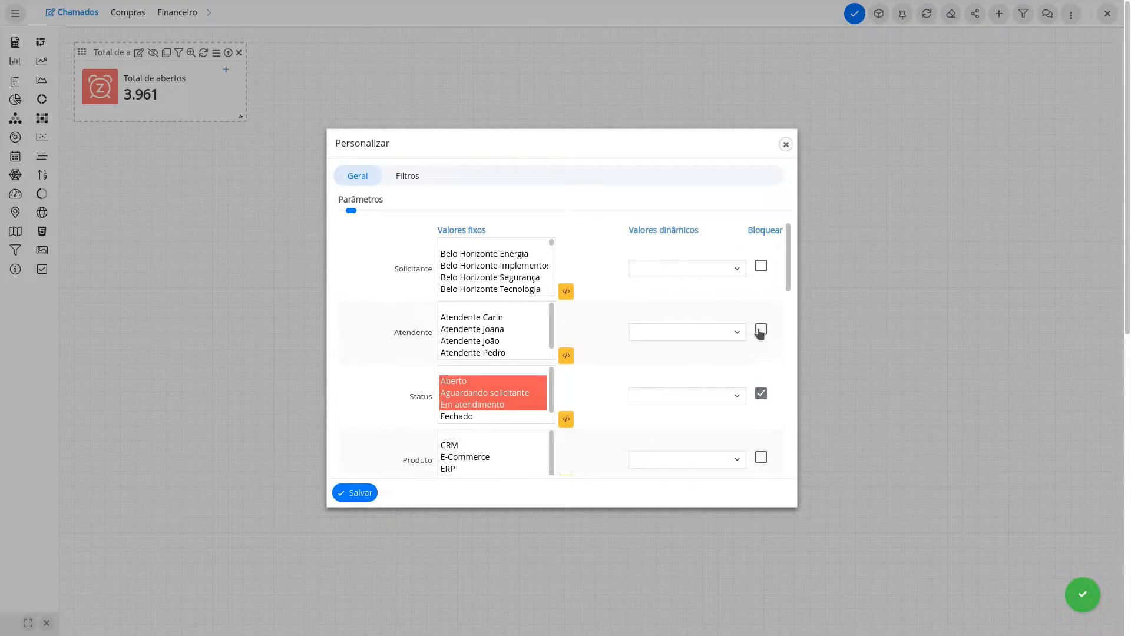
{"action": "scroll", "coordinate": [779, 326], "scroll_direction": "down", "scroll_amount": 1}
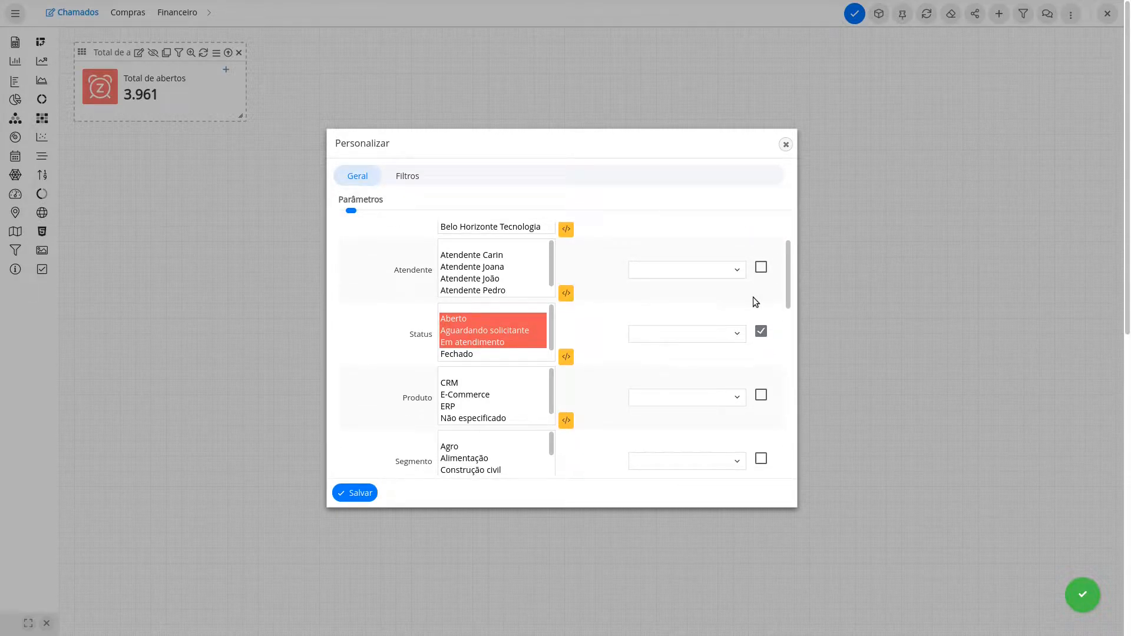
{"action": "scroll", "coordinate": [530, 341], "scroll_direction": "down", "scroll_amount": 1}
{"action": "scroll", "coordinate": [529, 341], "scroll_direction": "up", "scroll_amount": 1}
Step: Lock the Dt Chamado início, Dt Chamado fim, Dt Chamado Ano and Dt Chamado Mes parameters
{"action": "scroll", "coordinate": [744, 330], "scroll_direction": "down", "scroll_amount": 4}
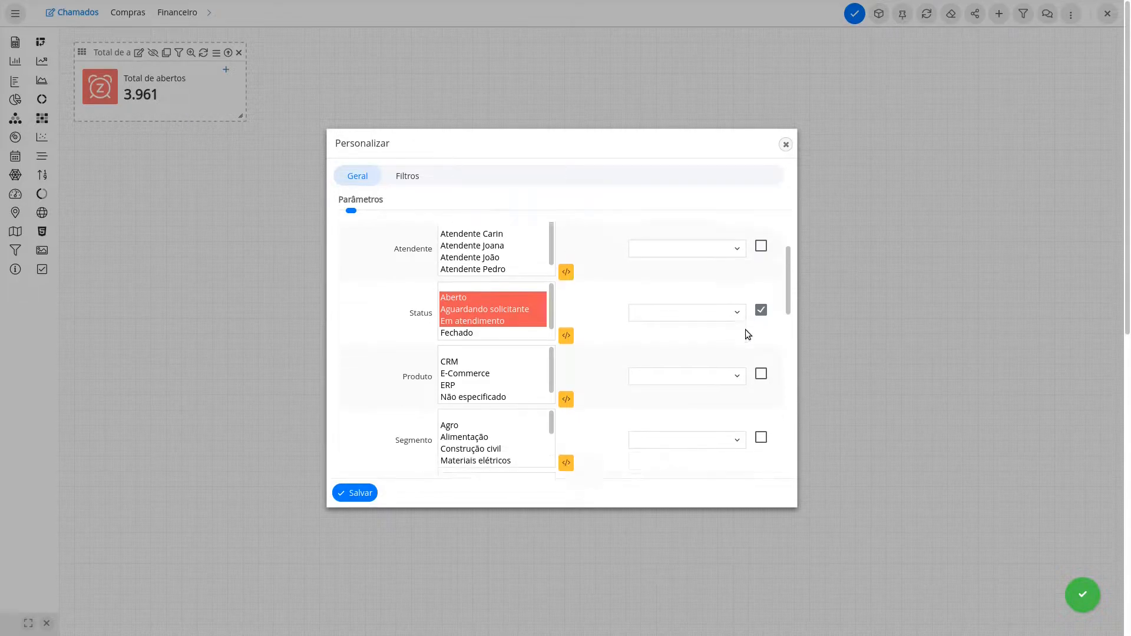
{"action": "scroll", "coordinate": [745, 330], "scroll_direction": "down", "scroll_amount": 1}
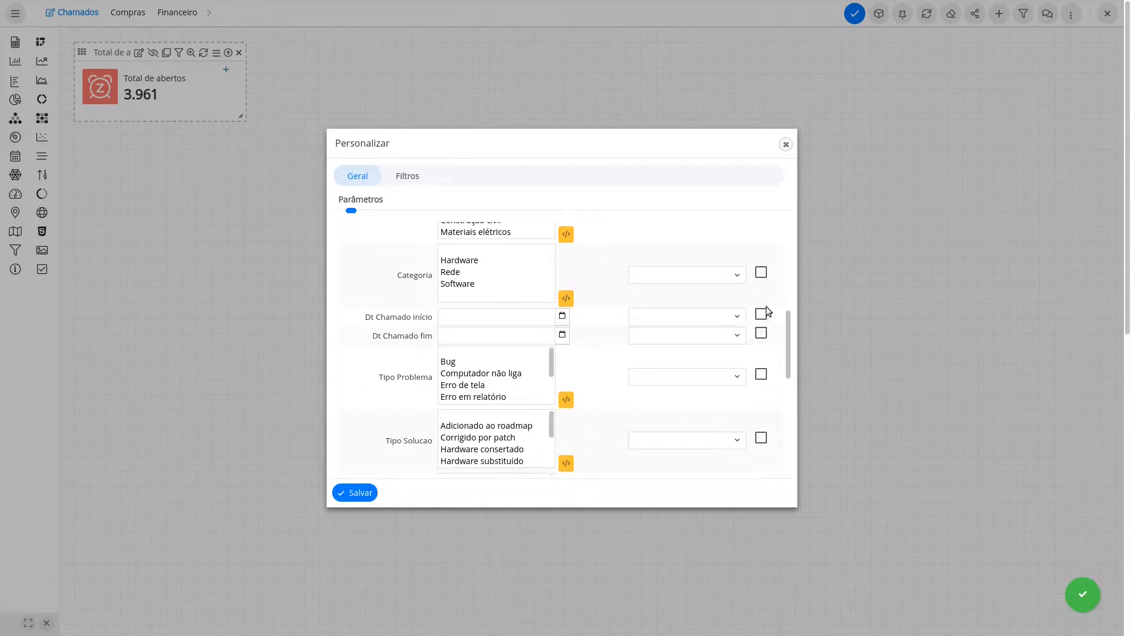
{"action": "left_click", "coordinate": [762, 316]}
{"action": "left_click", "coordinate": [762, 333]}
{"action": "scroll", "coordinate": [654, 312], "scroll_direction": "down", "scroll_amount": 3}
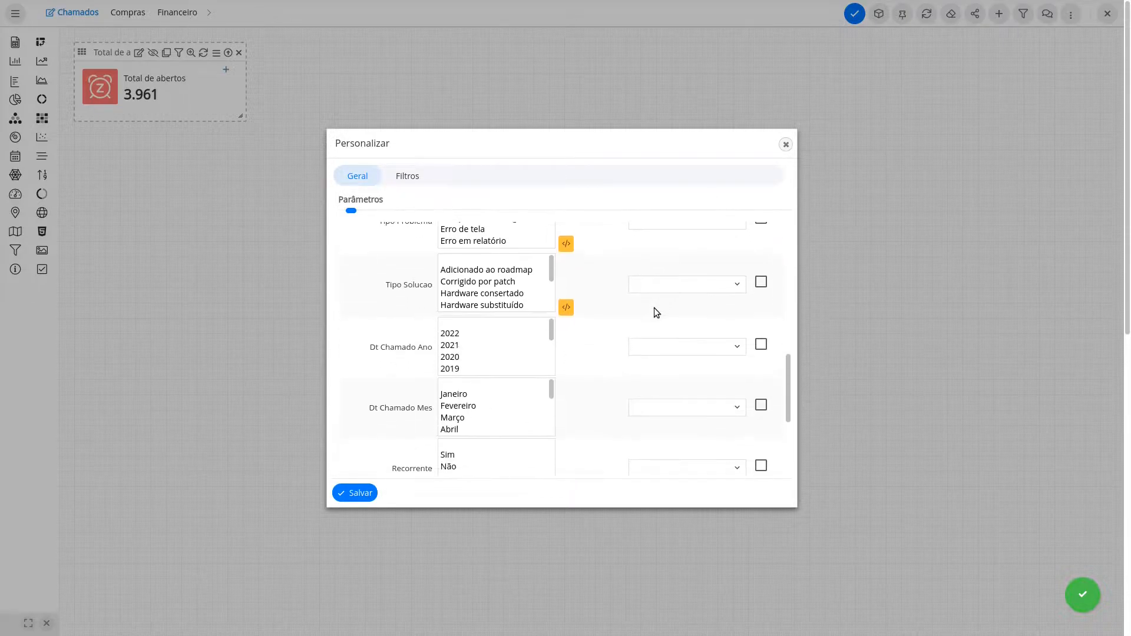
{"action": "left_click", "coordinate": [762, 345]}
{"action": "left_click", "coordinate": [761, 405]}
Step: Lock three more parameters near the end of the list and save the indicator's predefined filters
{"action": "scroll", "coordinate": [758, 389], "scroll_direction": "down", "scroll_amount": 1}
{"action": "scroll", "coordinate": [759, 389], "scroll_direction": "down", "scroll_amount": 1}
{"action": "left_click", "coordinate": [763, 381]}
{"action": "left_click", "coordinate": [762, 400]}
{"action": "left_click", "coordinate": [761, 439]}
{"action": "scroll", "coordinate": [789, 442], "scroll_direction": "down", "scroll_amount": 1}
{"action": "left_click_drag", "start_coordinate": [790, 446], "coordinate": [766, 256]}
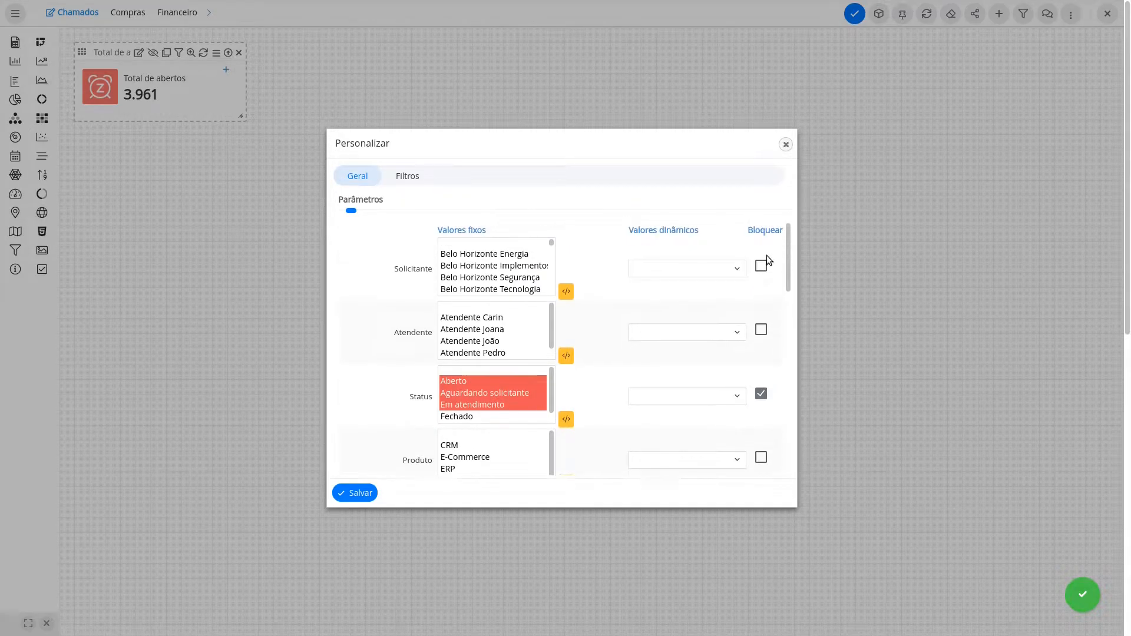
{"action": "left_click", "coordinate": [360, 493]}
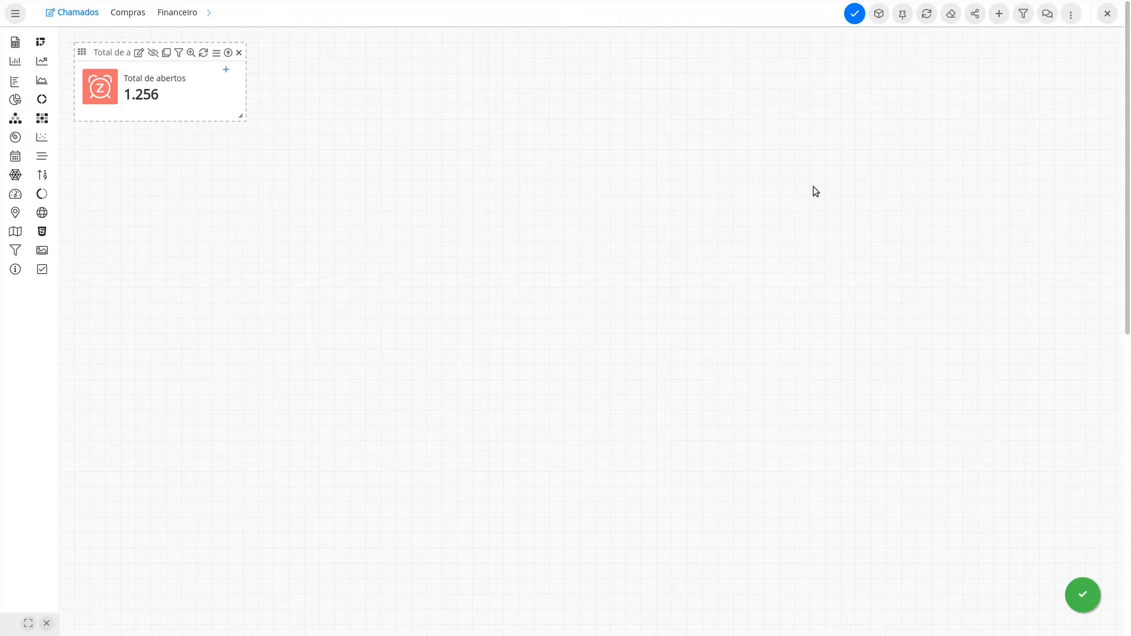
Step: Filter the whole dashboard by requesters Belo Horizonte Energia and Belo Horizonte Implementos and by the first two attendants
{"action": "left_click", "coordinate": [1023, 15]}
{"action": "left_click_drag", "start_coordinate": [922, 63], "coordinate": [922, 76]}
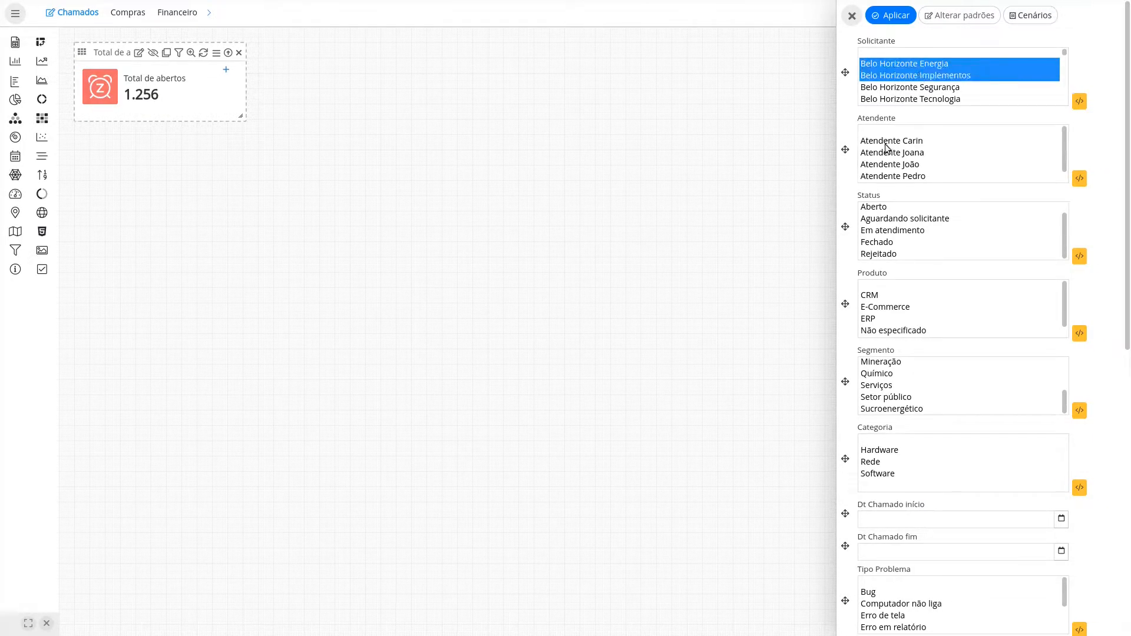
{"action": "left_click_drag", "start_coordinate": [887, 143], "coordinate": [889, 154]}
{"action": "left_click", "coordinate": [890, 15]}
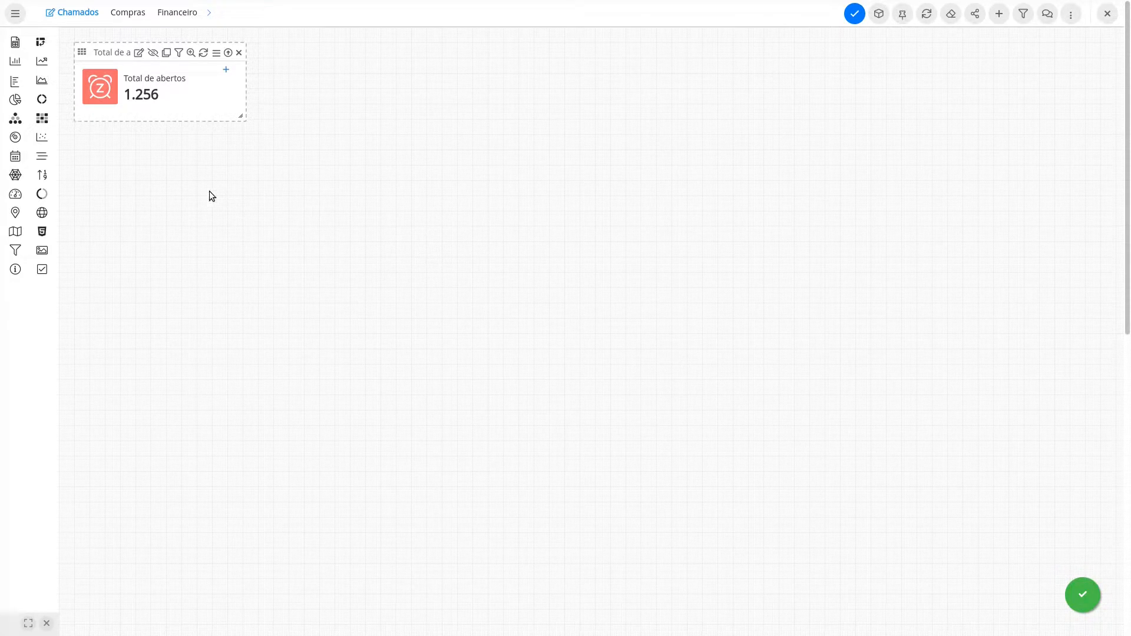
Step: Add a numeric indicator beside Total de abertos that uses the Chamados metric with the Quantidade function
{"action": "left_click_drag", "start_coordinate": [41, 175], "coordinate": [270, 53]}
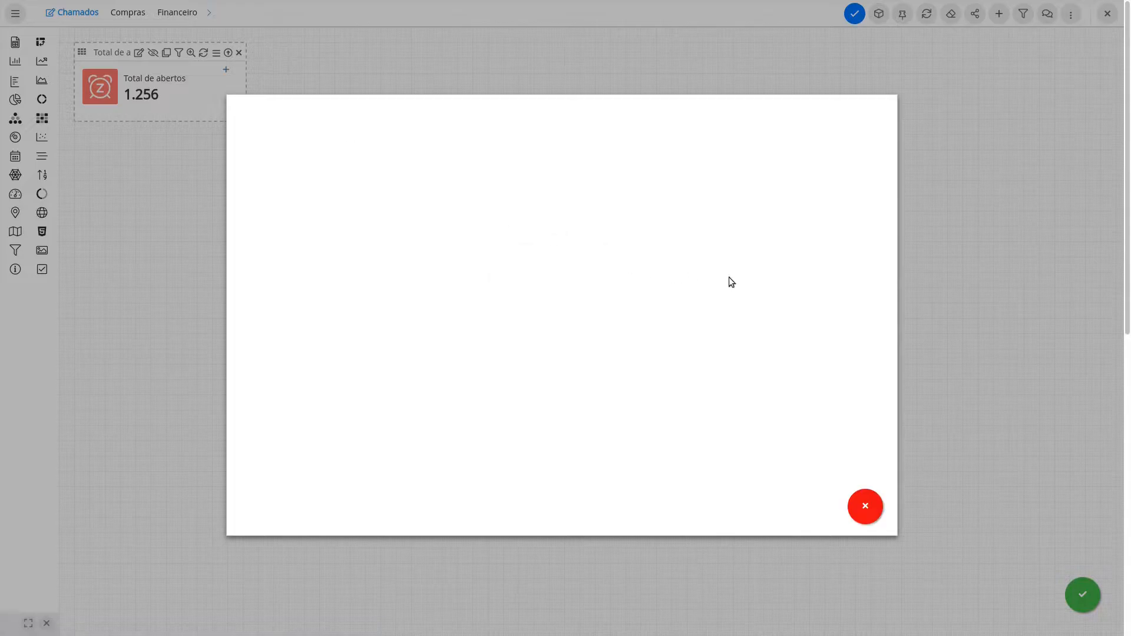
{"action": "left_click", "coordinate": [798, 366]}
{"action": "type", "text": "Abertos hoje"}
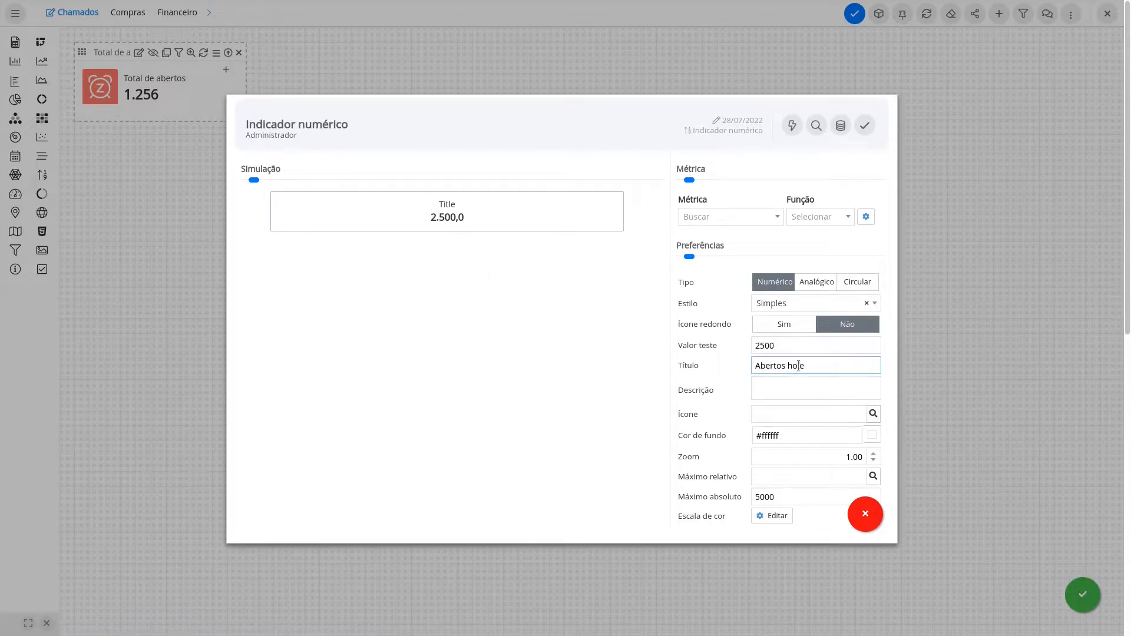
{"action": "left_click", "coordinate": [743, 217]}
{"action": "left_click", "coordinate": [739, 259]}
{"action": "left_click", "coordinate": [728, 218]}
{"action": "left_click", "coordinate": [725, 277]}
{"action": "left_click", "coordinate": [816, 217]}
{"action": "left_click", "coordinate": [817, 279]}
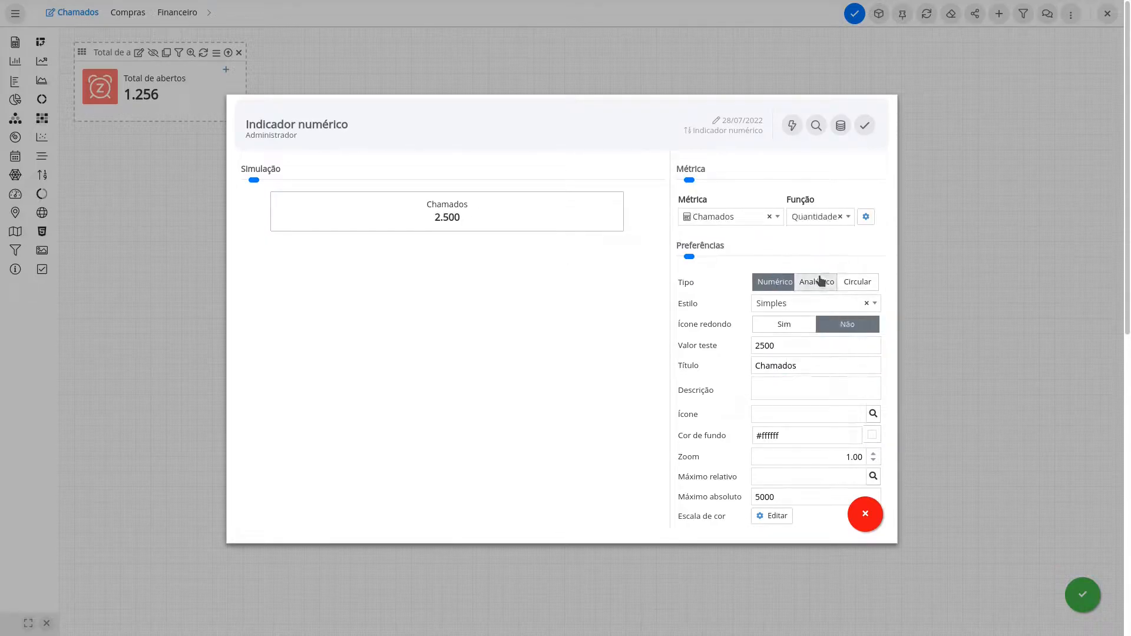
Step: Search the icon library for "calendar" and assign the Calendar-day icon to the new indicator
{"action": "scroll", "coordinate": [788, 335], "scroll_direction": "down", "scroll_amount": 2}
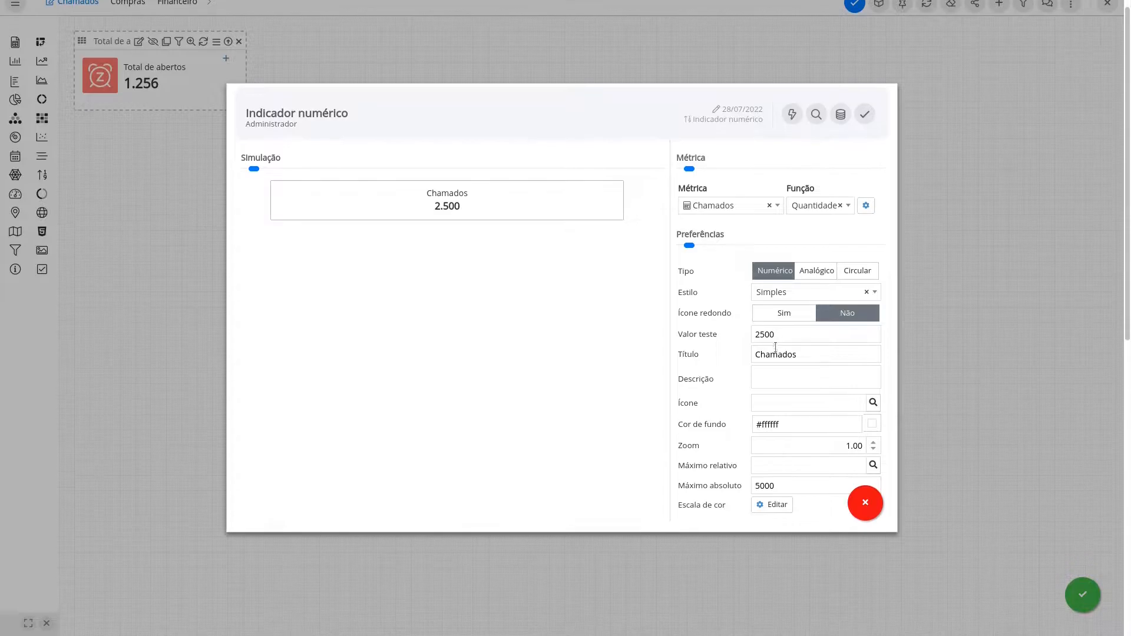
{"action": "left_click", "coordinate": [873, 320]}
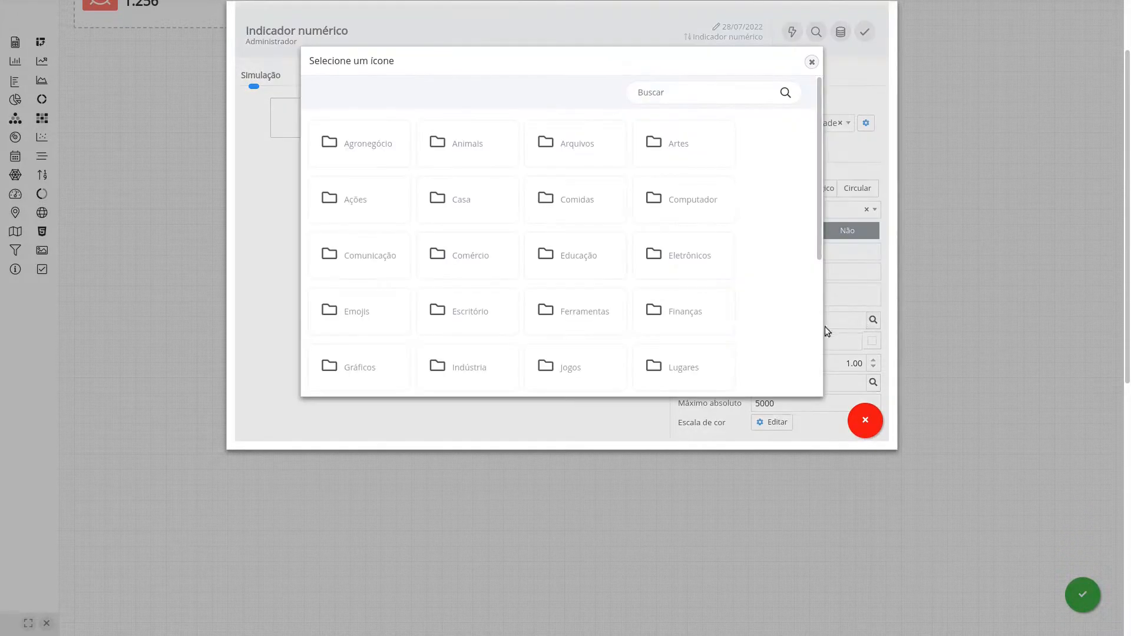
{"action": "scroll", "coordinate": [766, 307], "scroll_direction": "up", "scroll_amount": 1}
{"action": "scroll", "coordinate": [674, 239], "scroll_direction": "down", "scroll_amount": 1}
{"action": "scroll", "coordinate": [674, 239], "scroll_direction": "down", "scroll_amount": 2}
{"action": "left_click", "coordinate": [472, 377]}
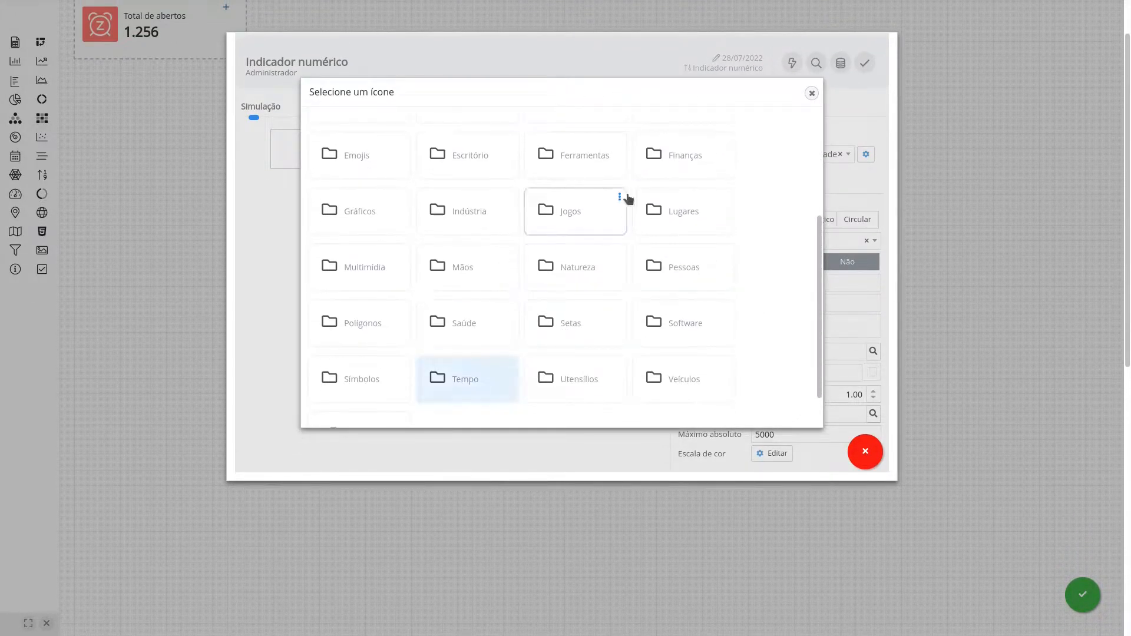
{"action": "left_click", "coordinate": [690, 127]}
{"action": "type", "text": "calendar"}
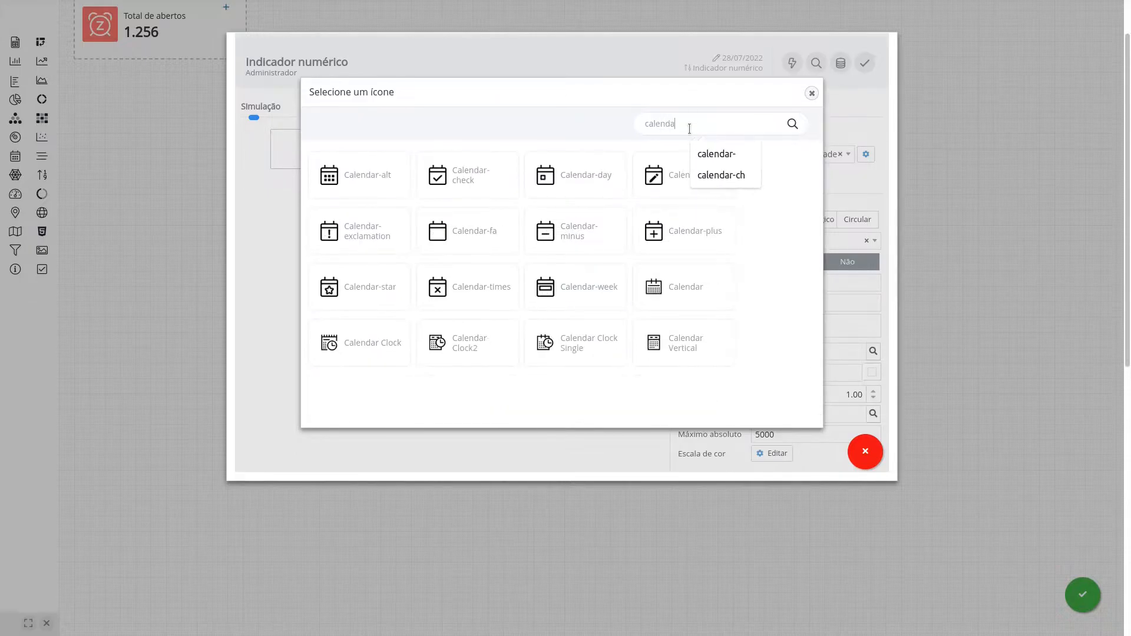
{"action": "left_click", "coordinate": [578, 189]}
Step: Reduce the indicator's color scale to the single color #ffb300 without a threshold value and apply it
{"action": "scroll", "coordinate": [796, 327], "scroll_direction": "down", "scroll_amount": 1}
{"action": "left_click", "coordinate": [769, 423]}
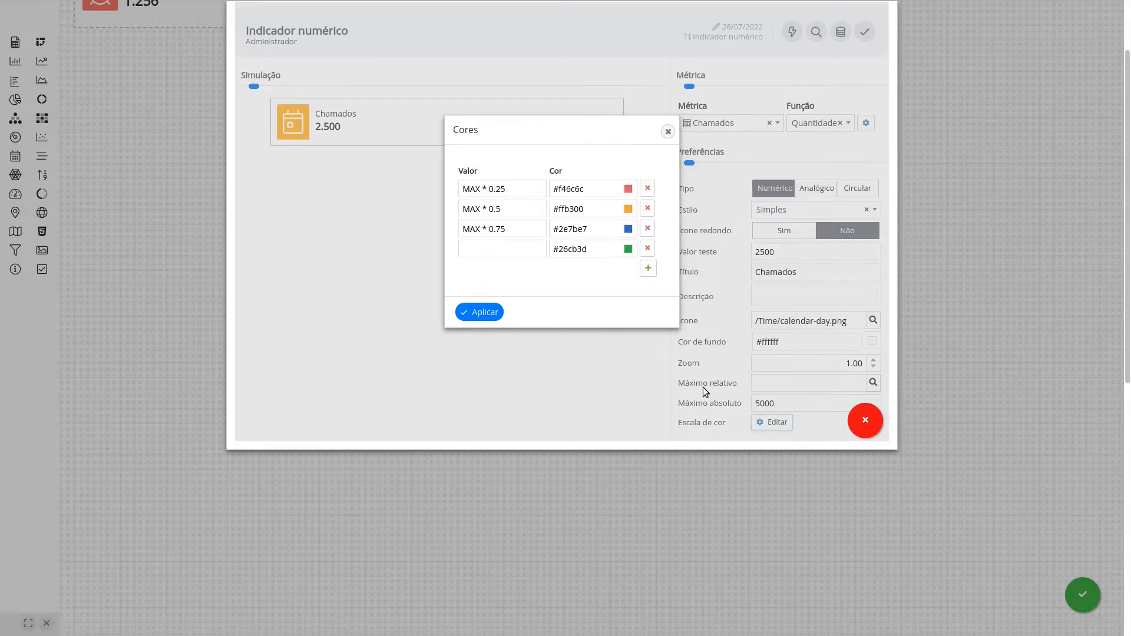
{"action": "scroll", "coordinate": [703, 387], "scroll_direction": "up", "scroll_amount": 3}
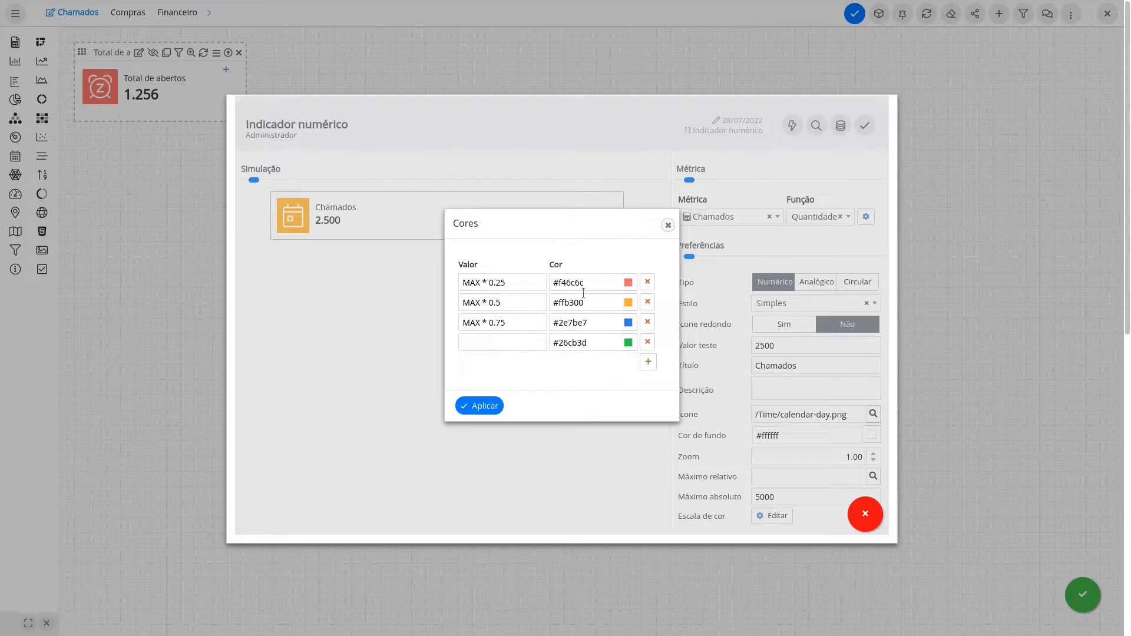
{"action": "left_click", "coordinate": [647, 283]}
{"action": "left_click_drag", "start_coordinate": [517, 283], "coordinate": [427, 270]}
{"action": "key", "text": "BackSpace"}
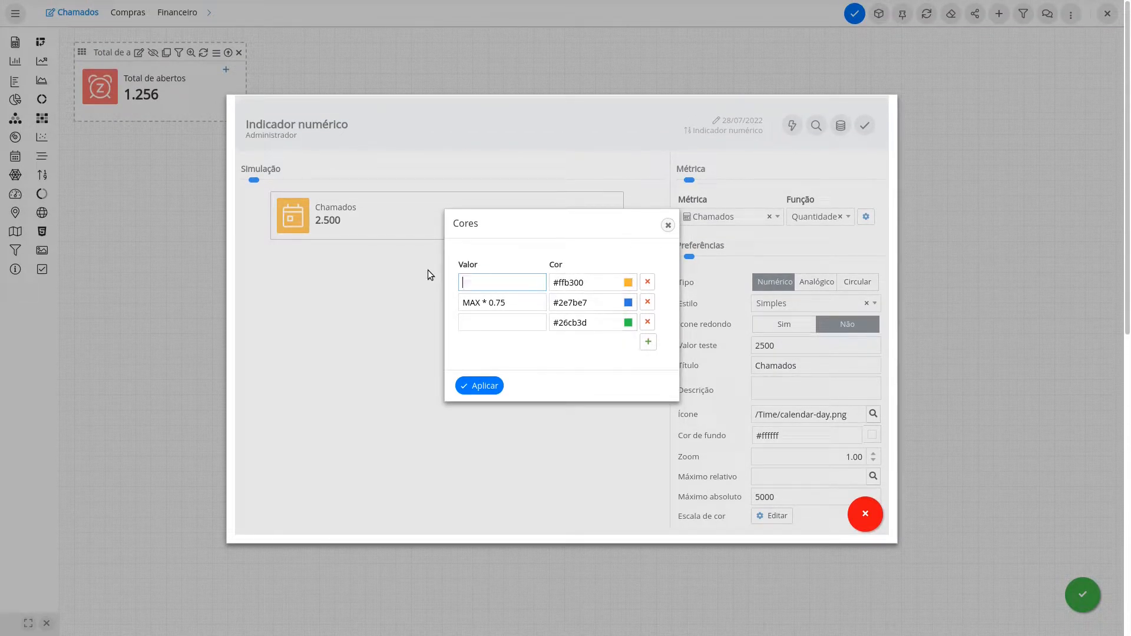
{"action": "left_click", "coordinate": [648, 302]}
{"action": "left_click", "coordinate": [647, 302]}
{"action": "left_click", "coordinate": [474, 346]}
Step: Title the indicator "Abertos hoje"
{"action": "left_click", "coordinate": [828, 364]}
{"action": "key", "text": "ctrl+a"}
{"action": "type", "text": "Aberot"}
{"action": "key", "text": "BackSpace"}
{"action": "key", "text": "BackSpace"}
{"action": "type", "text": "tos hoje"}
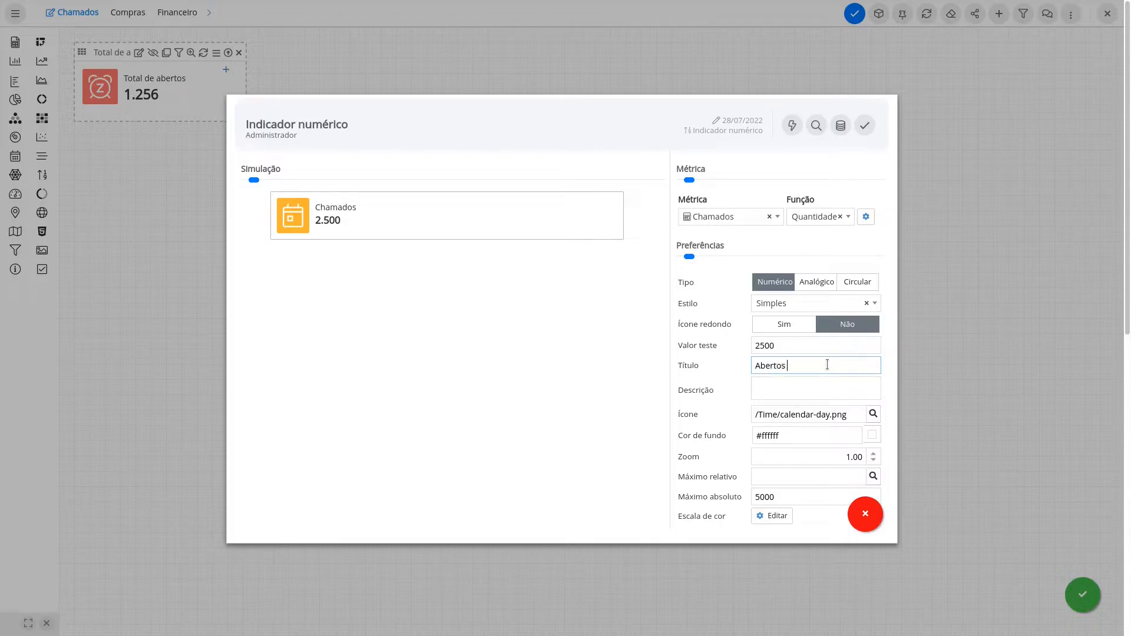
Step: Save the report as "Abertos hoje" and shrink its widget to about the height of Total de abertos
{"action": "left_click", "coordinate": [864, 135]}
{"action": "triple_click", "coordinate": [648, 224]}
{"action": "type", "text": "Abertos hoje"}
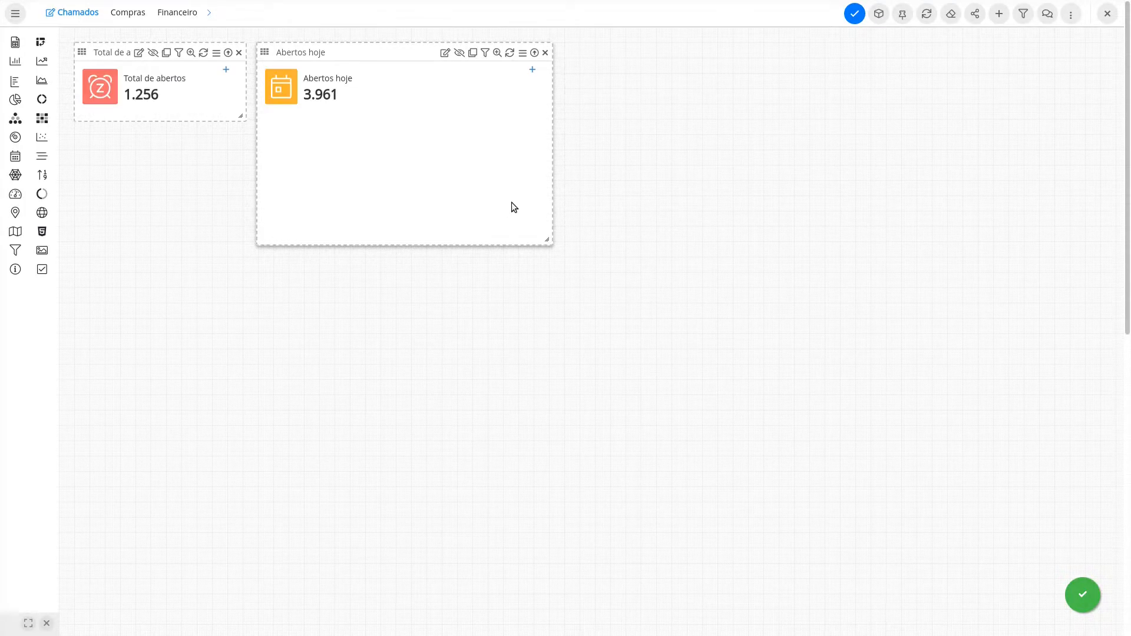
{"action": "left_click_drag", "start_coordinate": [541, 236], "coordinate": [413, 115]}
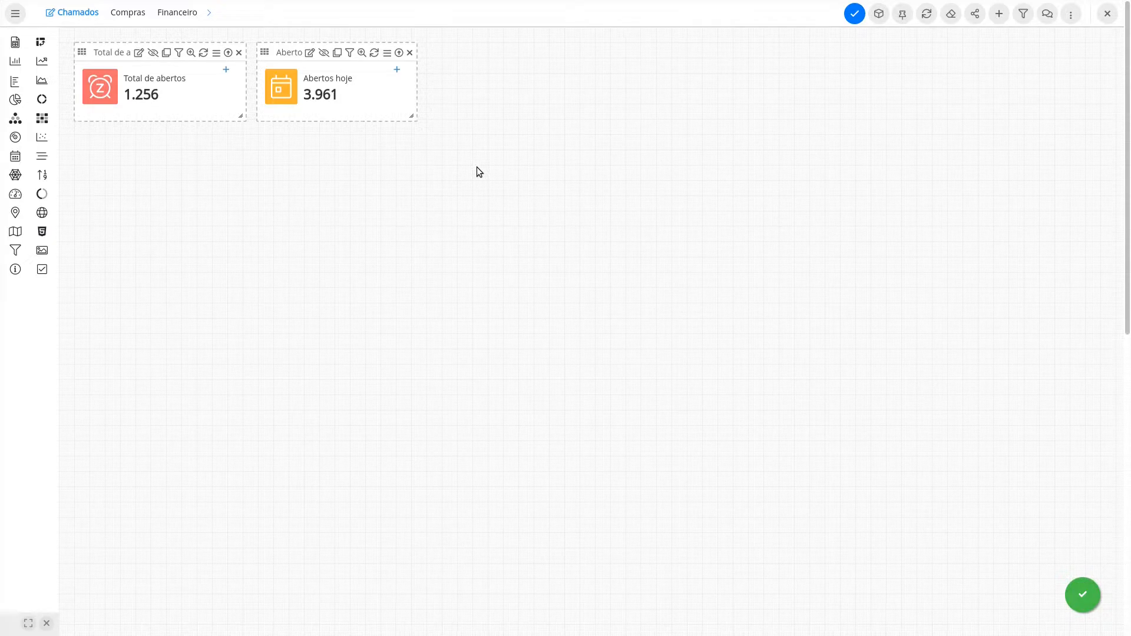
Step: In the predefined filters of Abertos hoje, set Dt Chamado início and Dt Chamado fim to Data atual and lock both
{"action": "left_click", "coordinate": [350, 53]}
{"action": "scroll", "coordinate": [732, 269], "scroll_direction": "down", "scroll_amount": 10}
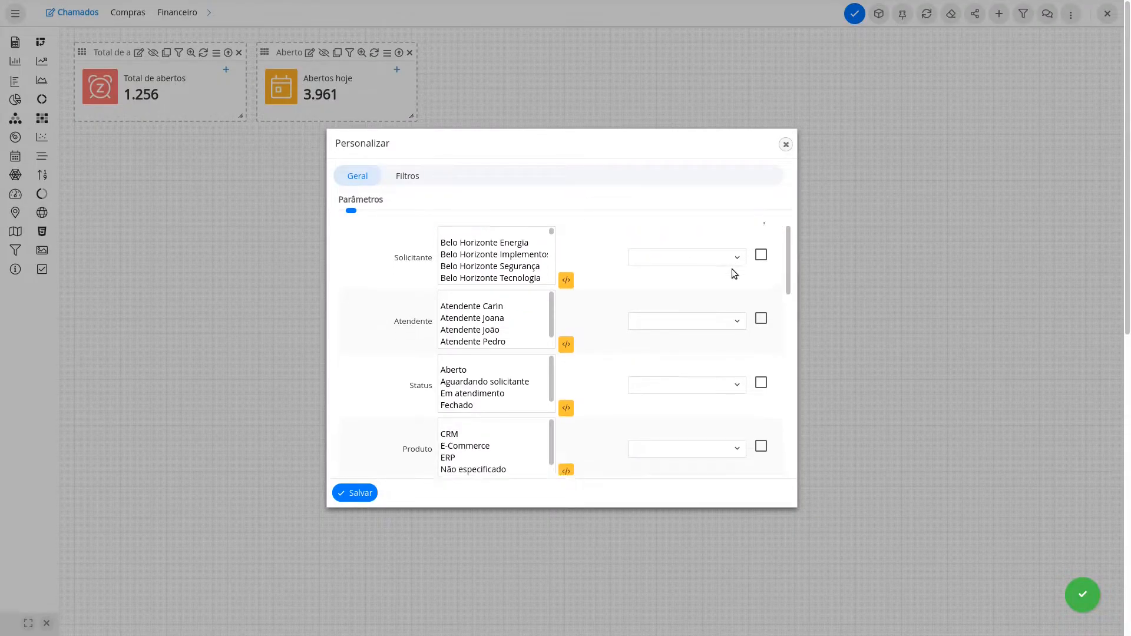
{"action": "scroll", "coordinate": [699, 272], "scroll_direction": "up", "scroll_amount": 1}
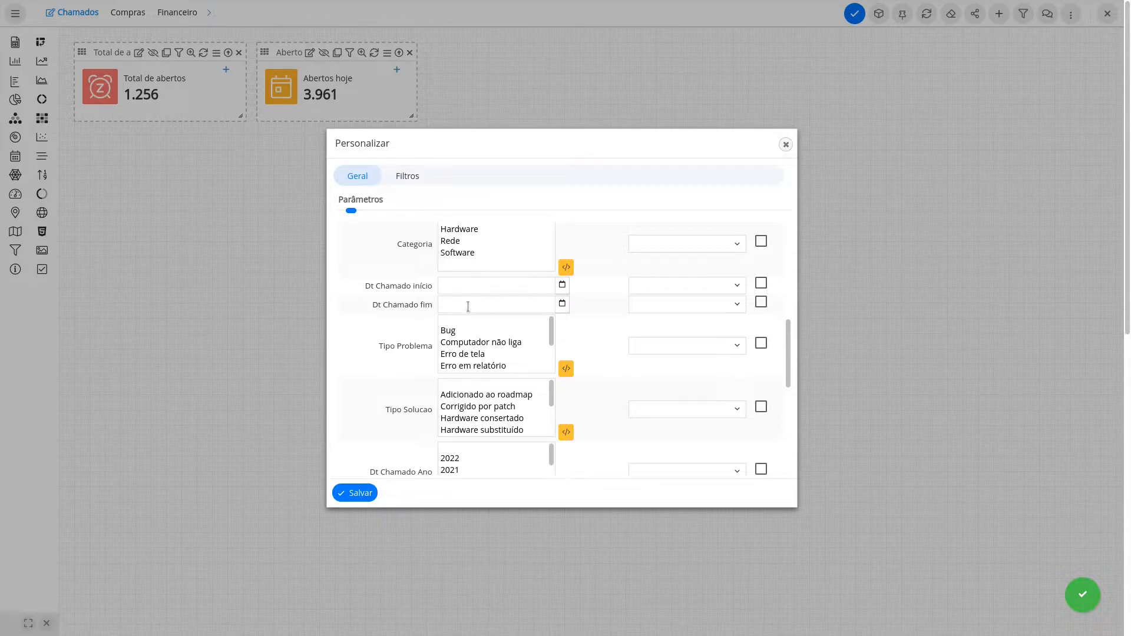
{"action": "left_click", "coordinate": [677, 286]}
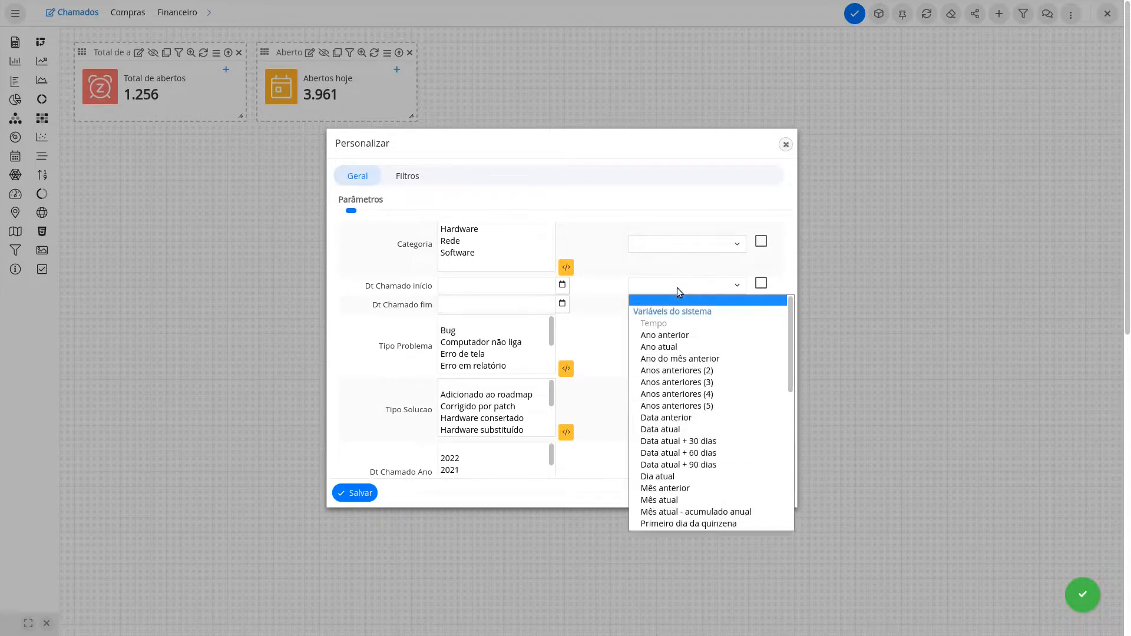
{"action": "left_click", "coordinate": [699, 428]}
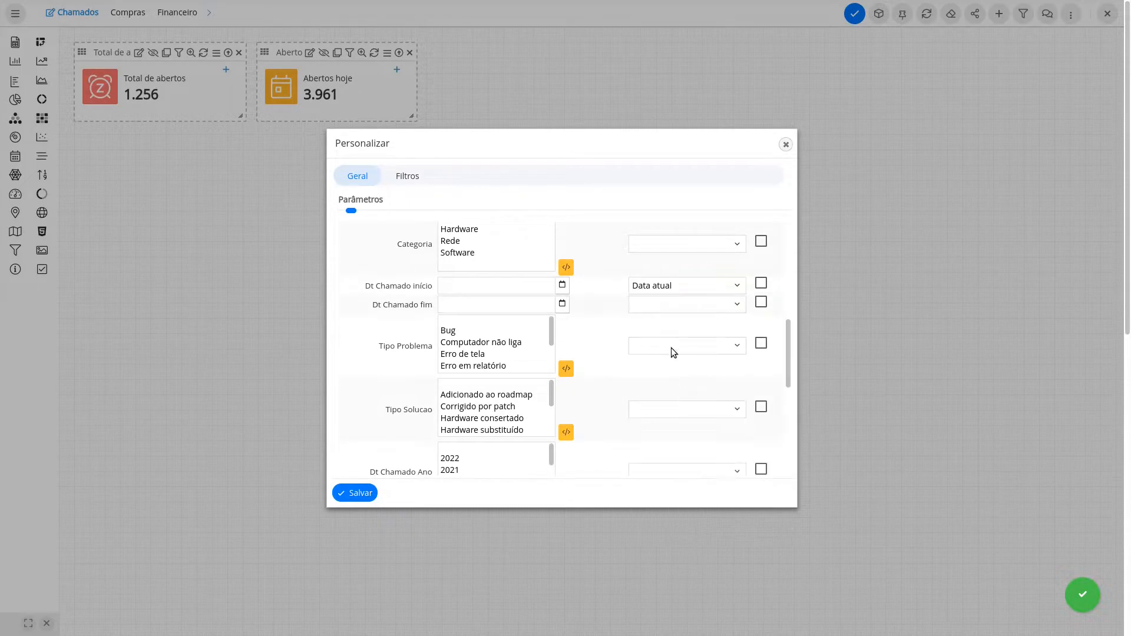
{"action": "left_click", "coordinate": [667, 301]}
{"action": "left_click", "coordinate": [680, 447]}
{"action": "left_click", "coordinate": [762, 284]}
{"action": "left_click", "coordinate": [761, 302]}
Step: Lock the Dt Chamado Ano, Dt Chamado Mes, Dt Fechamento início and Dt Fechamento fim parameters
{"action": "scroll", "coordinate": [776, 305], "scroll_direction": "up", "scroll_amount": 1}
{"action": "scroll", "coordinate": [773, 300], "scroll_direction": "down", "scroll_amount": 1}
{"action": "scroll", "coordinate": [775, 302], "scroll_direction": "up", "scroll_amount": 1}
{"action": "scroll", "coordinate": [776, 306], "scroll_direction": "down", "scroll_amount": 1}
{"action": "scroll", "coordinate": [738, 306], "scroll_direction": "down", "scroll_amount": 6}
{"action": "left_click", "coordinate": [762, 282]}
{"action": "left_click", "coordinate": [761, 342]}
{"action": "left_click", "coordinate": [762, 443]}
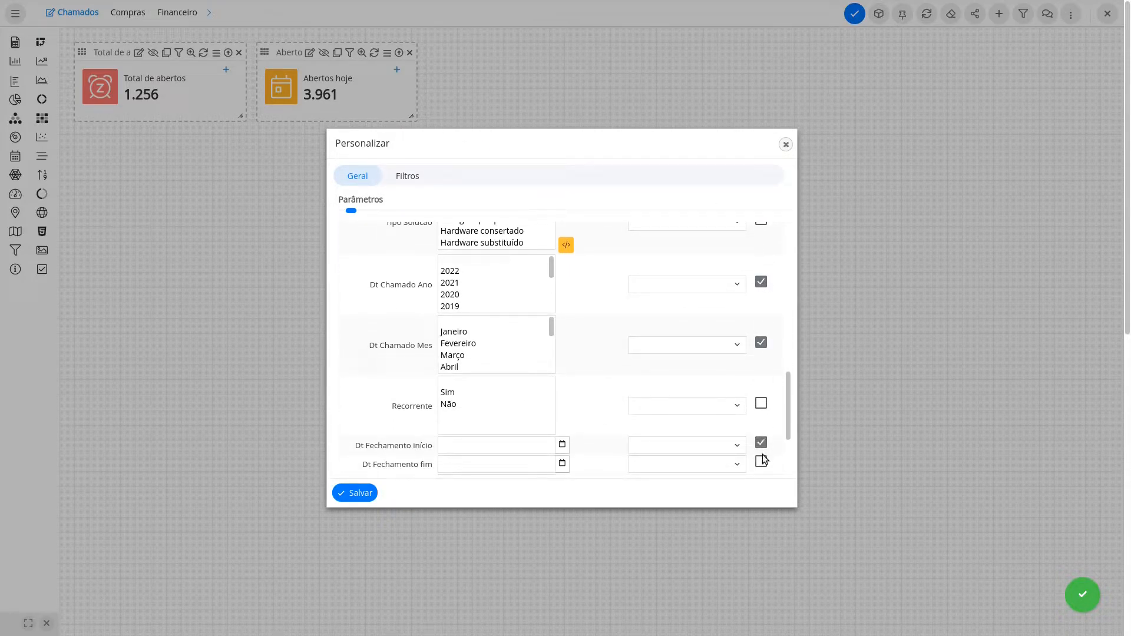
{"action": "left_click", "coordinate": [762, 461]}
Step: Lock the Dt Fechamento Ano and Dt Fechamento Mes parameters and save the predefined filters of Abertos hoje
{"action": "scroll", "coordinate": [766, 386], "scroll_direction": "down", "scroll_amount": 5}
{"action": "left_click", "coordinate": [761, 381]}
{"action": "left_click", "coordinate": [762, 442]}
{"action": "scroll", "coordinate": [760, 381], "scroll_direction": "down", "scroll_amount": 1}
{"action": "scroll", "coordinate": [815, 383], "scroll_direction": "up", "scroll_amount": 1}
{"action": "scroll", "coordinate": [751, 398], "scroll_direction": "up", "scroll_amount": 5}
{"action": "scroll", "coordinate": [699, 375], "scroll_direction": "up", "scroll_amount": 7}
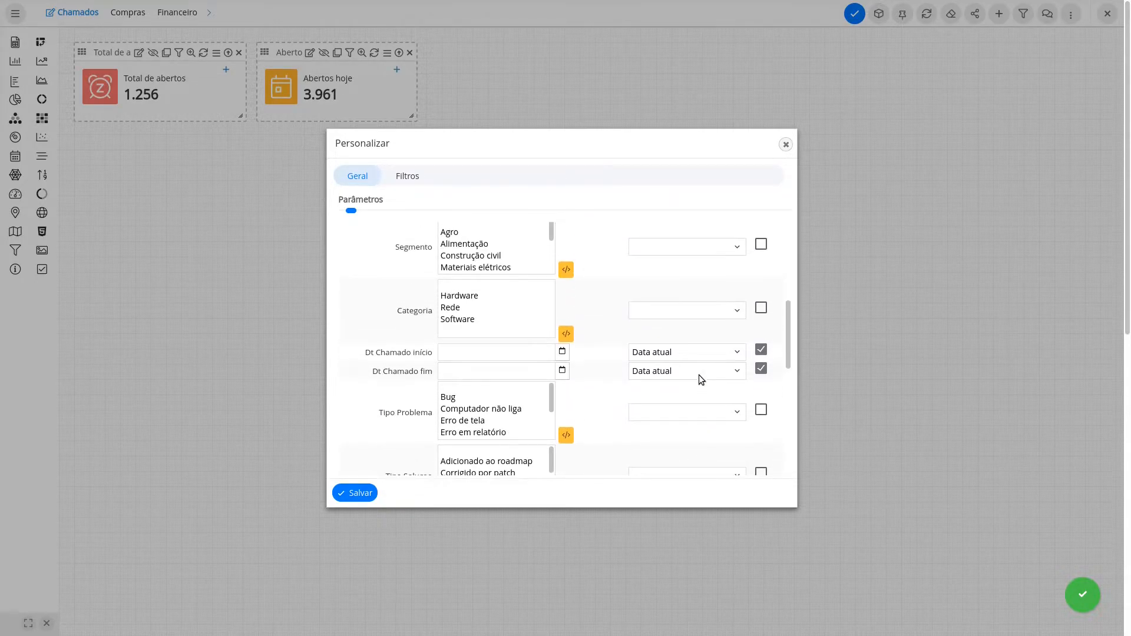
{"action": "scroll", "coordinate": [699, 375], "scroll_direction": "up", "scroll_amount": 8}
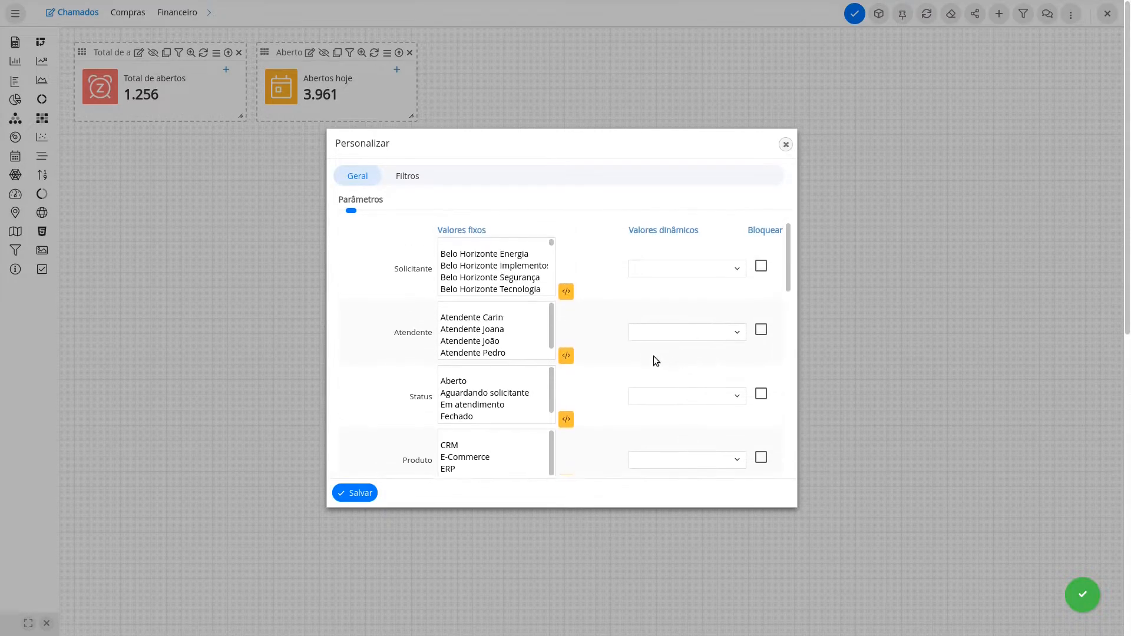
{"action": "left_click", "coordinate": [355, 492]}
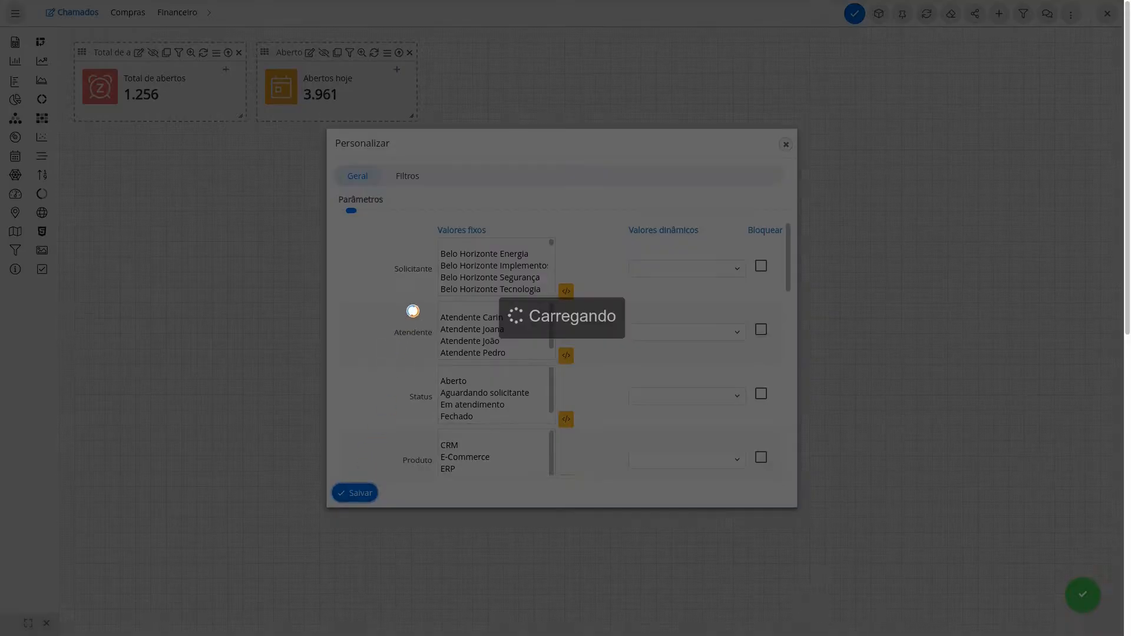
Step: Test the dashboard filter with requester Belo Horizonte Energia and reload the page to clear it
{"action": "left_click", "coordinate": [1023, 13]}
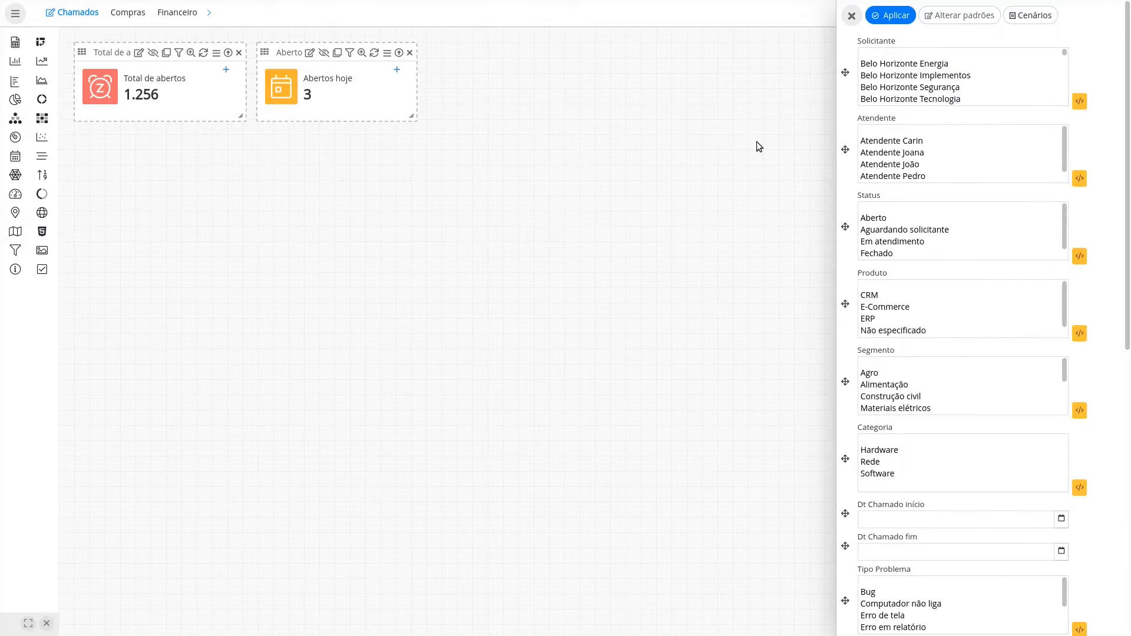
{"action": "left_click", "coordinate": [905, 64]}
{"action": "left_click", "coordinate": [891, 15]}
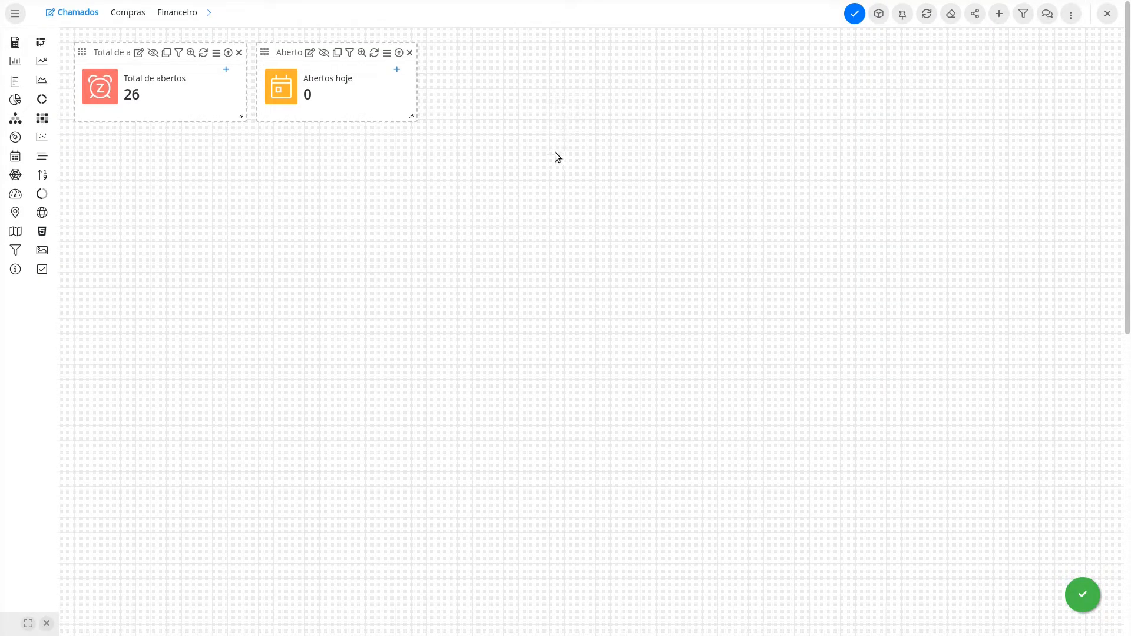
{"action": "key", "text": "F5"}
Step: Add a third numeric indicator beside Abertos hoje, using the Chamados metric with the Quantidade function
{"action": "left_click_drag", "start_coordinate": [42, 175], "coordinate": [439, 53]}
{"action": "left_click", "coordinate": [759, 218]}
{"action": "left_click", "coordinate": [731, 277]}
{"action": "left_click", "coordinate": [819, 217]}
{"action": "left_click", "coordinate": [815, 275]}
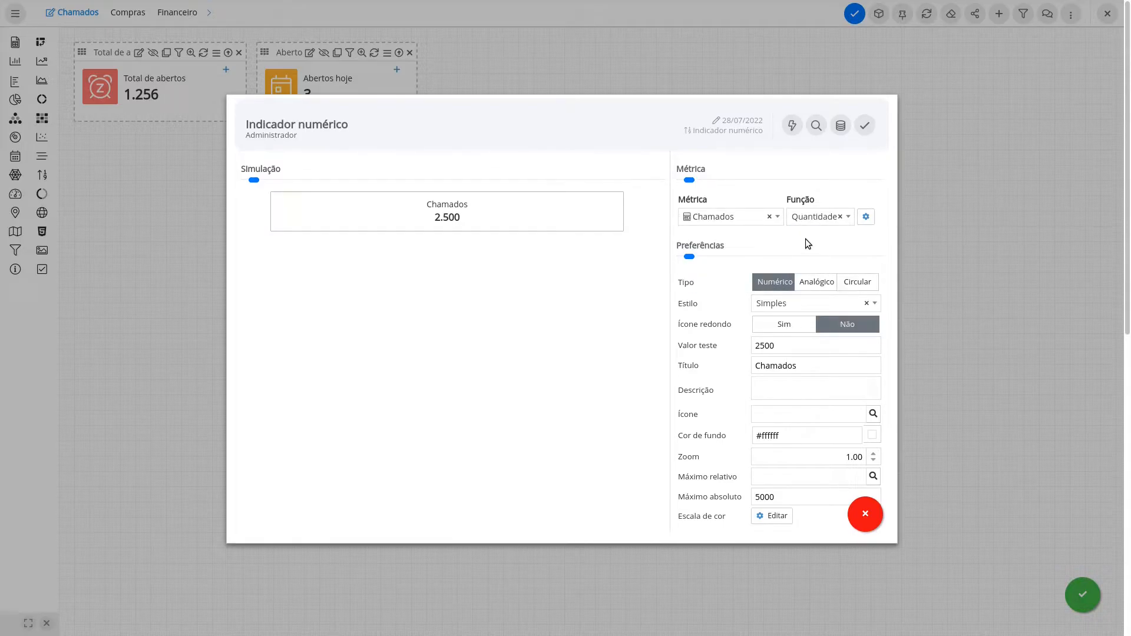
Step: Search the icon library for "calendar" and assign the Calendar-check icon to the third indicator
{"action": "left_click", "coordinate": [874, 415]}
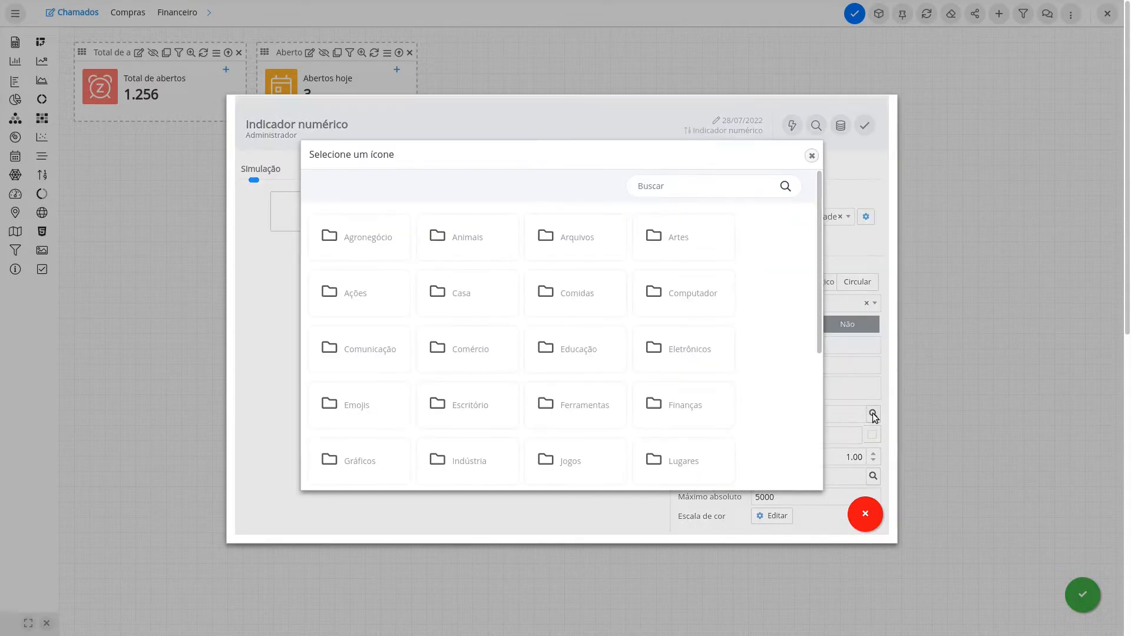
{"action": "scroll", "coordinate": [660, 408], "scroll_direction": "down", "scroll_amount": 3}
{"action": "left_click", "coordinate": [478, 416]}
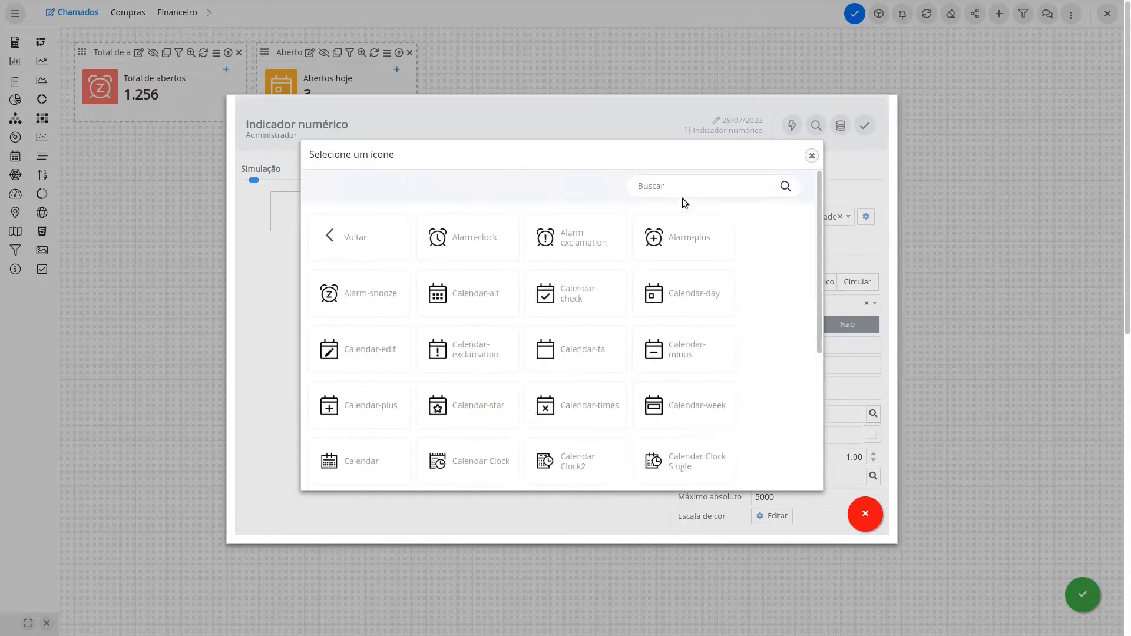
{"action": "left_click", "coordinate": [683, 186]}
{"action": "type", "text": "cal"}
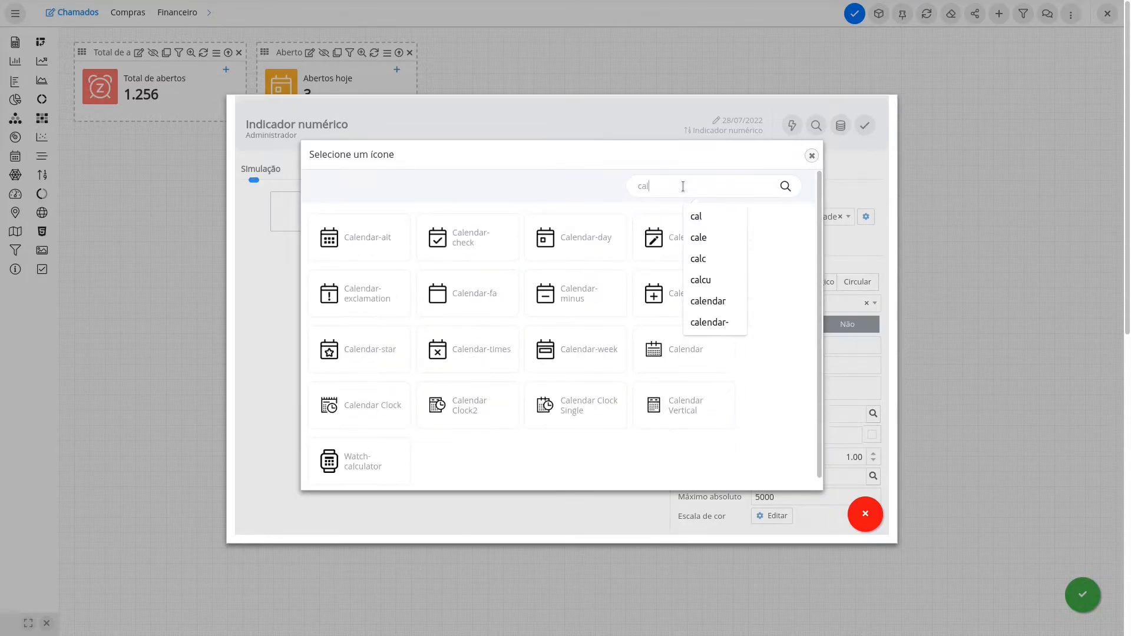
{"action": "type", "text": "endar"}
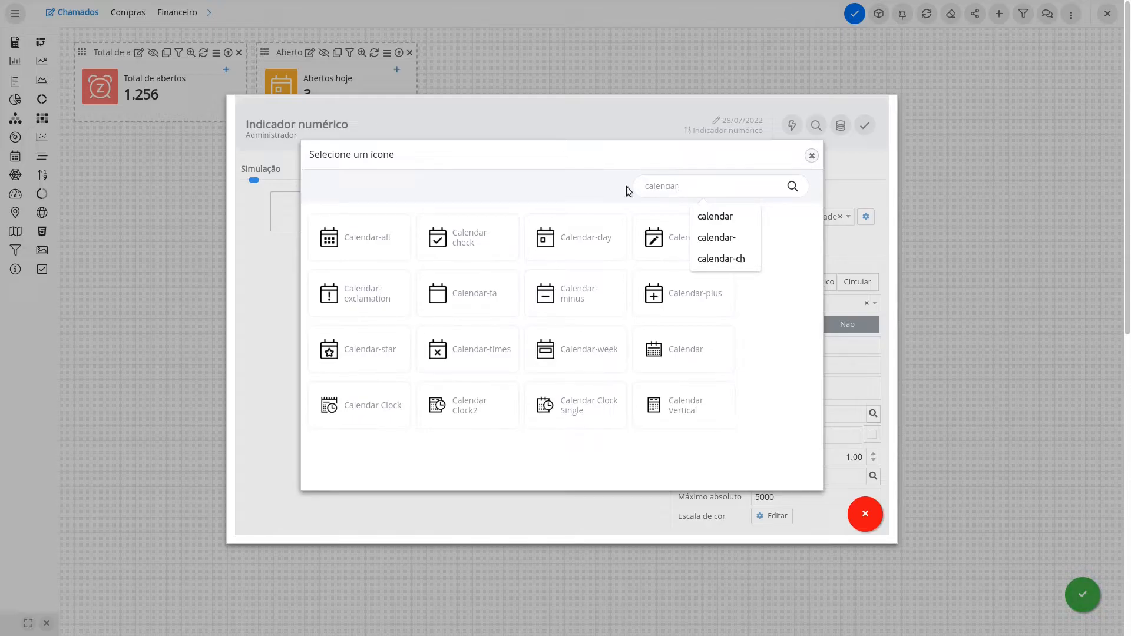
{"action": "left_click", "coordinate": [483, 236]}
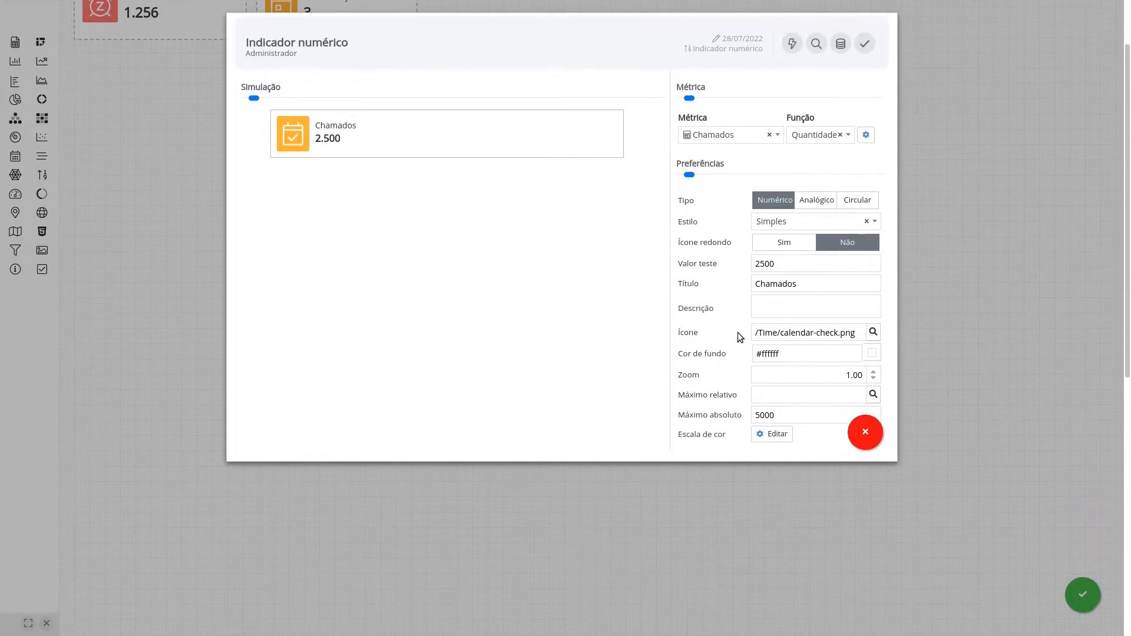
Step: Remove the first three colors from the indicator's color scale, keep only #26cb3d and apply it
{"action": "left_click", "coordinate": [772, 516]}
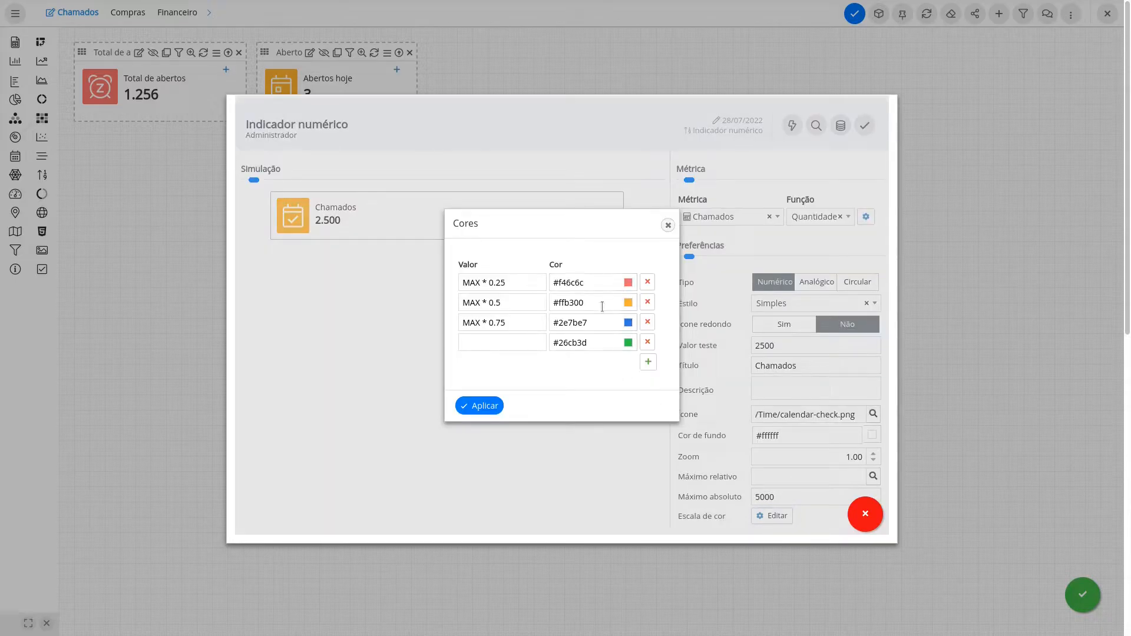
{"action": "left_click", "coordinate": [647, 281]}
{"action": "left_click", "coordinate": [648, 282]}
{"action": "left_click", "coordinate": [647, 282]}
{"action": "left_click", "coordinate": [479, 345]}
Step: Title the indicator "Fechados hoje" and copy the title
{"action": "left_click", "coordinate": [827, 364]}
{"action": "double_click", "coordinate": [827, 365]}
{"action": "type", "text": "Fech"}
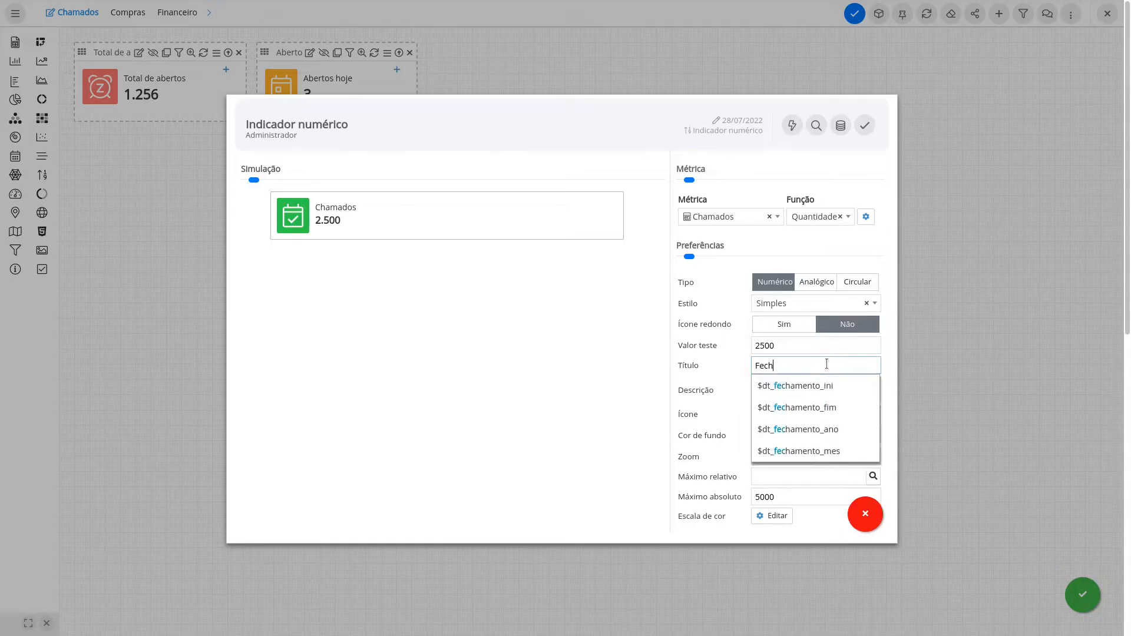
{"action": "type", "text": "ados hoje"}
{"action": "key", "text": "ctrl+a"}
{"action": "key", "text": "ctrl+c"}
Step: Save the report as "Fechados hoje" and shrink its widget to match the neighbouring indicators, placed beside Abertos hoje
{"action": "left_click", "coordinate": [864, 125]}
{"action": "left_click", "coordinate": [553, 222]}
{"action": "key", "text": "ctrl+a"}
{"action": "key", "text": "ctrl+v"}
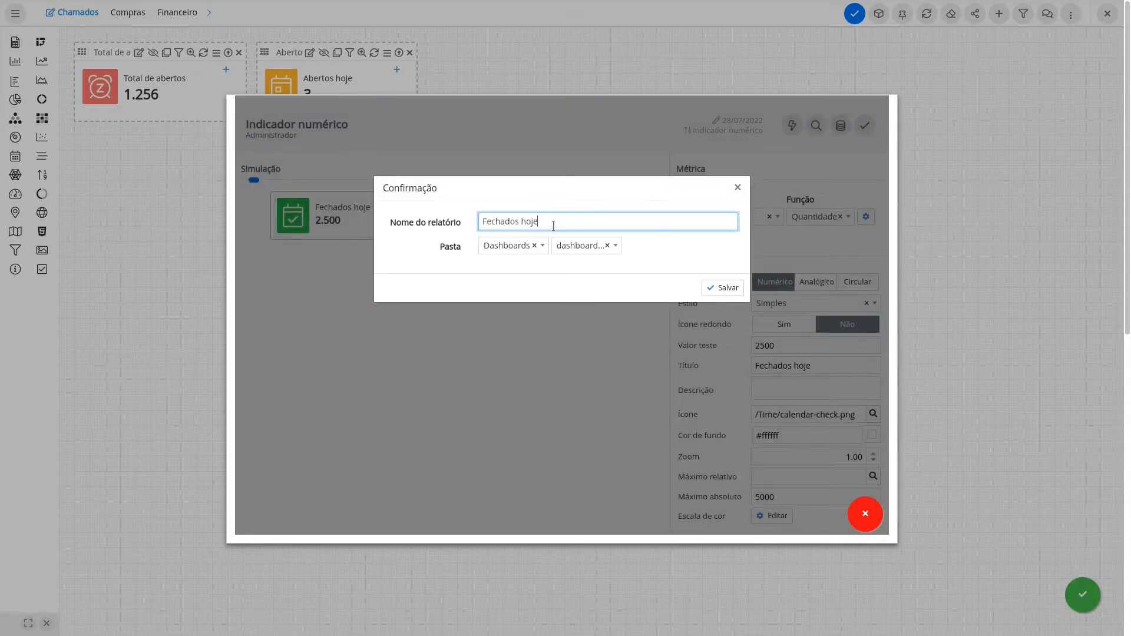
{"action": "left_click", "coordinate": [726, 288]}
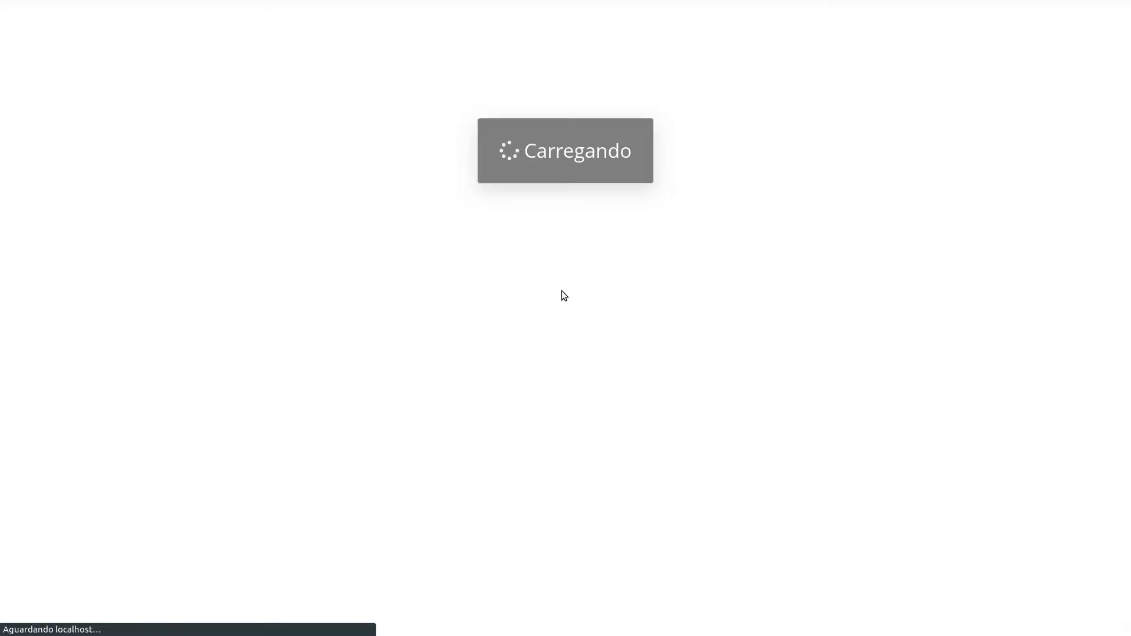
{"action": "left_click_drag", "start_coordinate": [723, 240], "coordinate": [601, 116]}
{"action": "left_click_drag", "start_coordinate": [478, 54], "coordinate": [472, 54]}
Step: In the Fechados hoje indicator's predefined filters, set Dt Fechamento início and Dt Fechamento fim to Data atual and lock both
{"action": "left_click", "coordinate": [533, 54]}
{"action": "scroll", "coordinate": [731, 330], "scroll_direction": "down", "scroll_amount": 8}
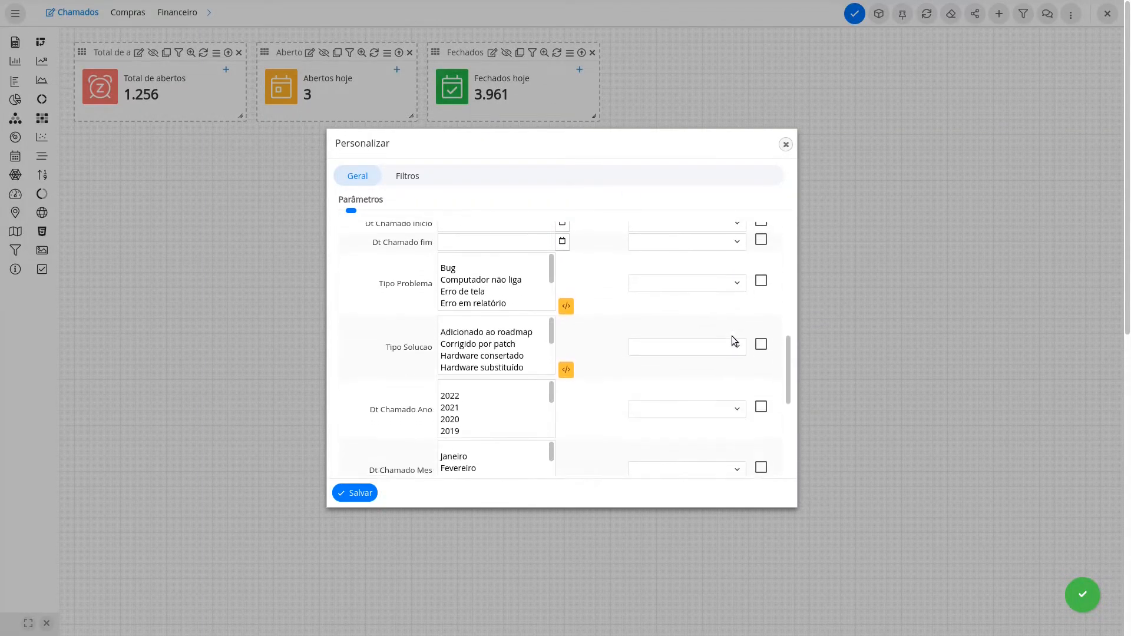
{"action": "scroll", "coordinate": [732, 336], "scroll_direction": "down", "scroll_amount": 5}
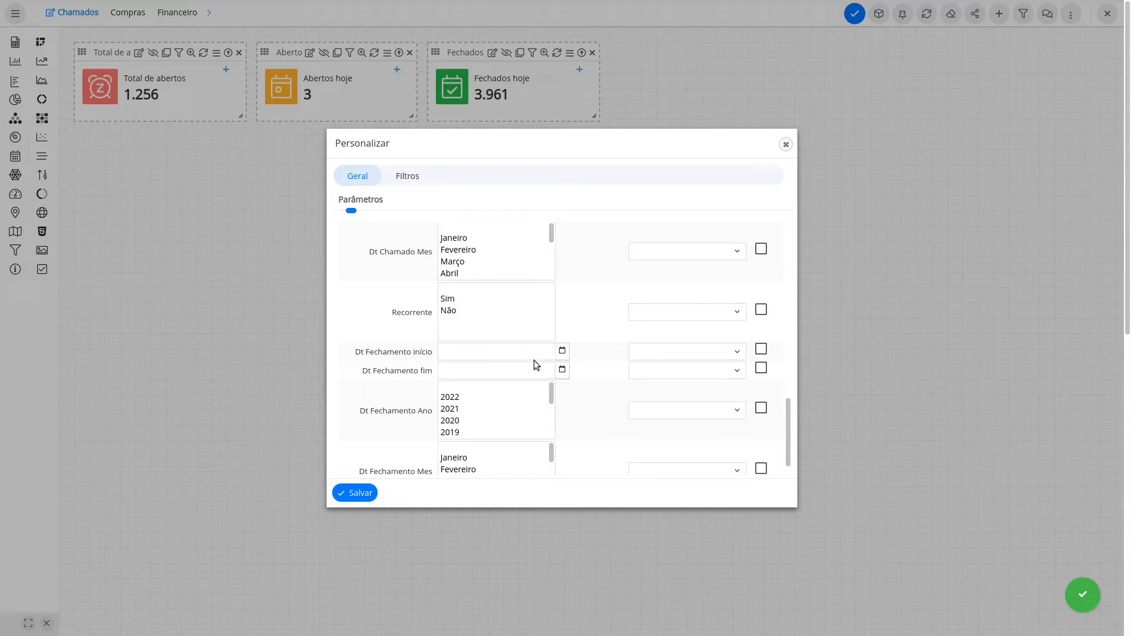
{"action": "left_click", "coordinate": [669, 351]}
{"action": "left_click", "coordinate": [694, 496]}
{"action": "left_click", "coordinate": [667, 370]}
{"action": "left_click", "coordinate": [689, 513]}
{"action": "left_click", "coordinate": [761, 350]}
{"action": "left_click", "coordinate": [759, 369]}
Step: Lock the year and month parameters of both Dt Chamado and Dt Fechamento, and save the Fechados hoje filters
{"action": "scroll", "coordinate": [752, 331], "scroll_direction": "up", "scroll_amount": 1}
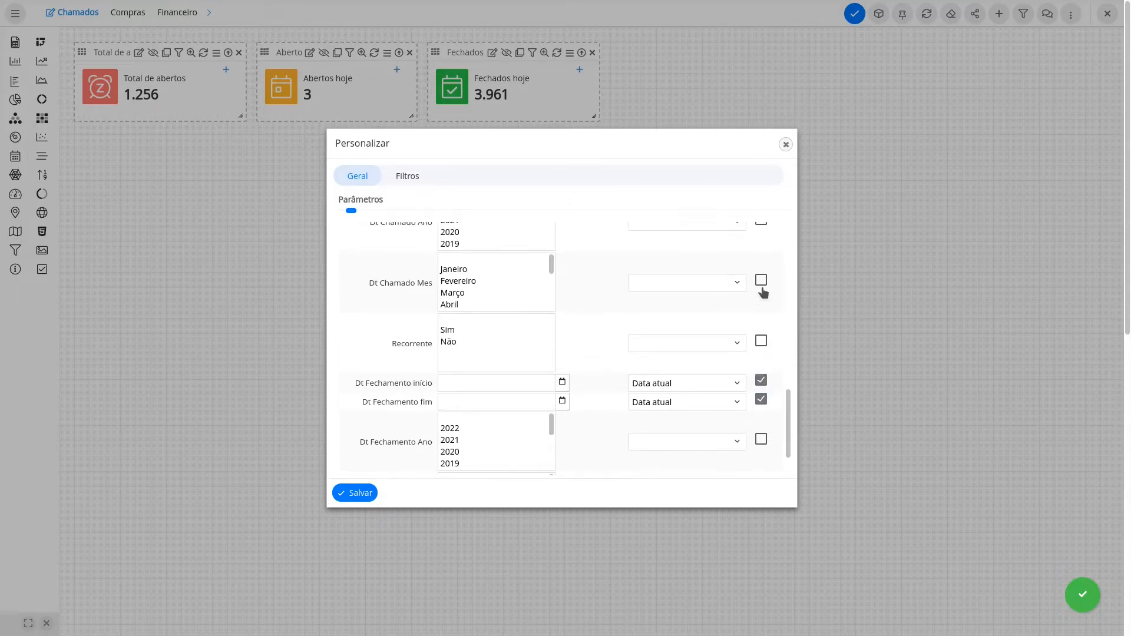
{"action": "left_click", "coordinate": [761, 295]}
{"action": "scroll", "coordinate": [761, 284], "scroll_direction": "up", "scroll_amount": 1}
{"action": "left_click", "coordinate": [760, 283]}
{"action": "scroll", "coordinate": [725, 293], "scroll_direction": "up", "scroll_amount": 2}
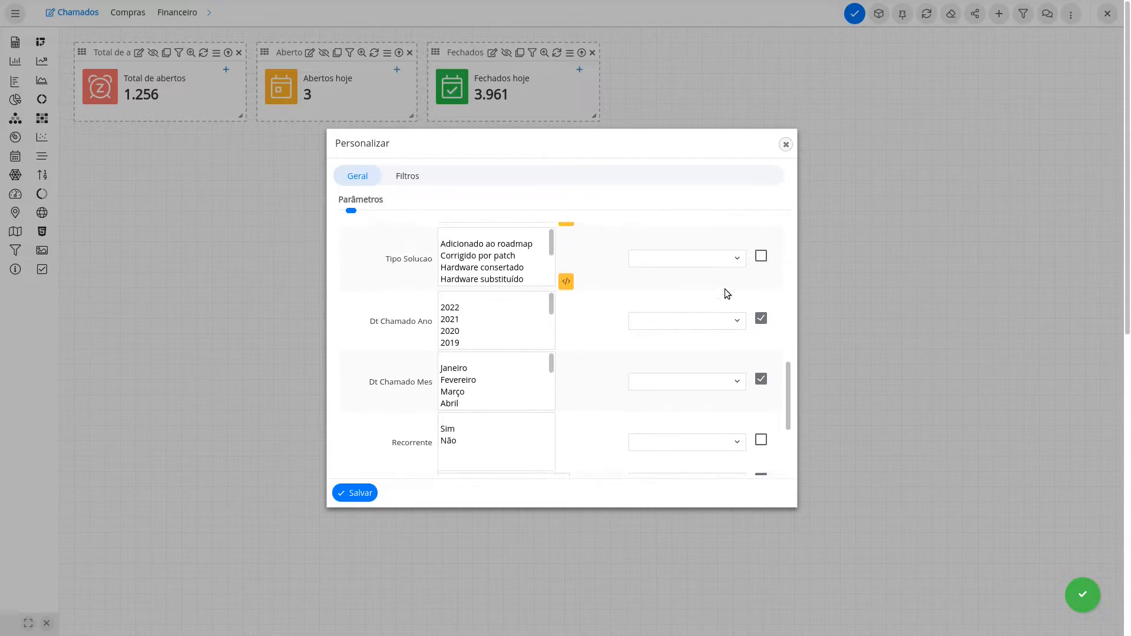
{"action": "scroll", "coordinate": [710, 326], "scroll_direction": "down", "scroll_amount": 1}
{"action": "scroll", "coordinate": [710, 328], "scroll_direction": "down", "scroll_amount": 3}
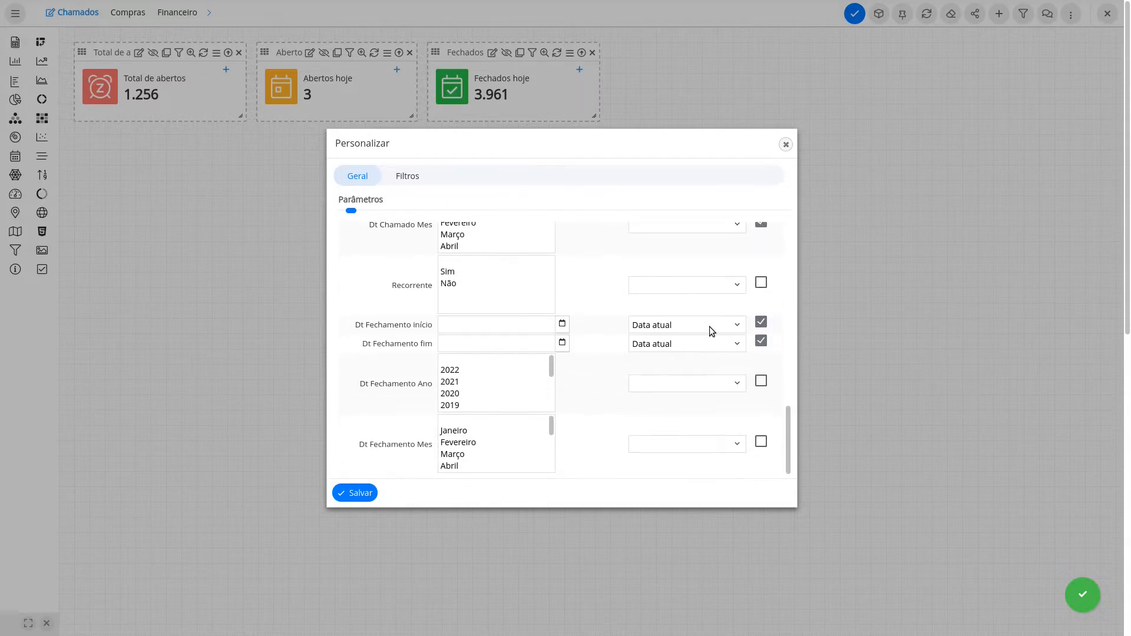
{"action": "left_click", "coordinate": [761, 381]}
{"action": "left_click", "coordinate": [762, 442]}
{"action": "scroll", "coordinate": [674, 353], "scroll_direction": "up", "scroll_amount": 2}
{"action": "scroll", "coordinate": [674, 353], "scroll_direction": "up", "scroll_amount": 2}
{"action": "left_click", "coordinate": [369, 493]}
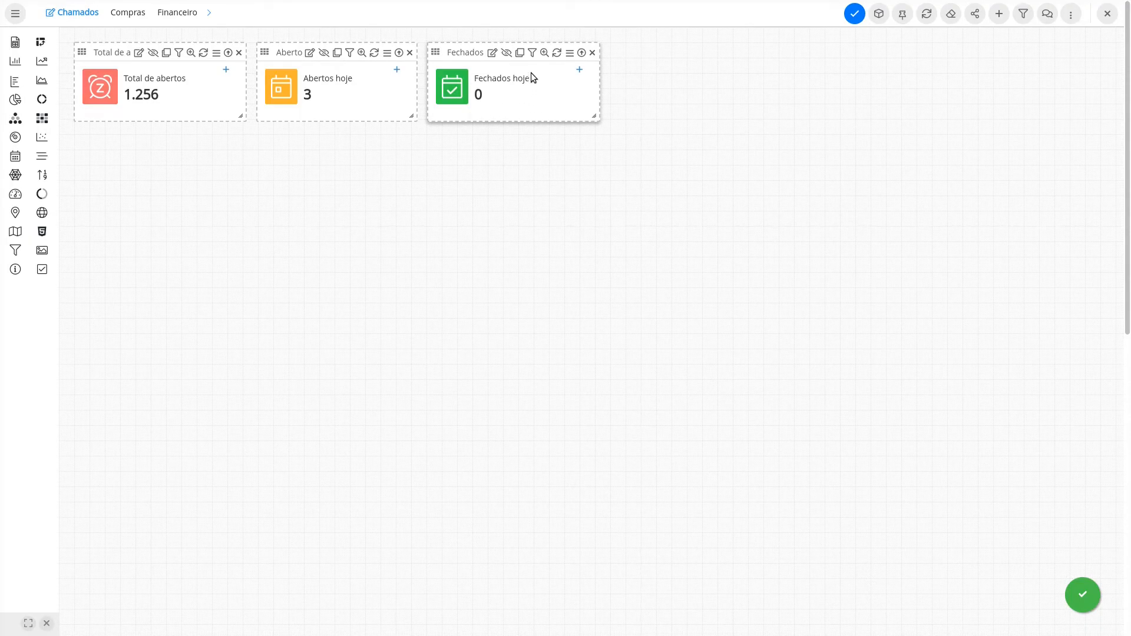
Step: Apply a selection in the dashboard's general filters to test how the three indicators respond
{"action": "left_click", "coordinate": [1024, 13]}
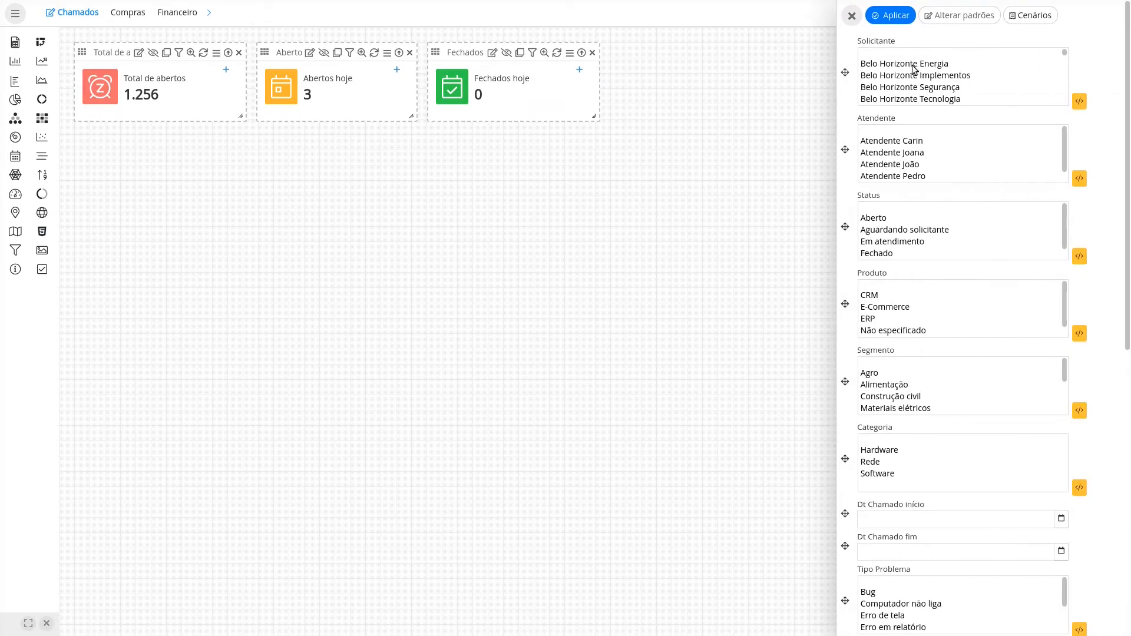
{"action": "left_click", "coordinate": [890, 15]}
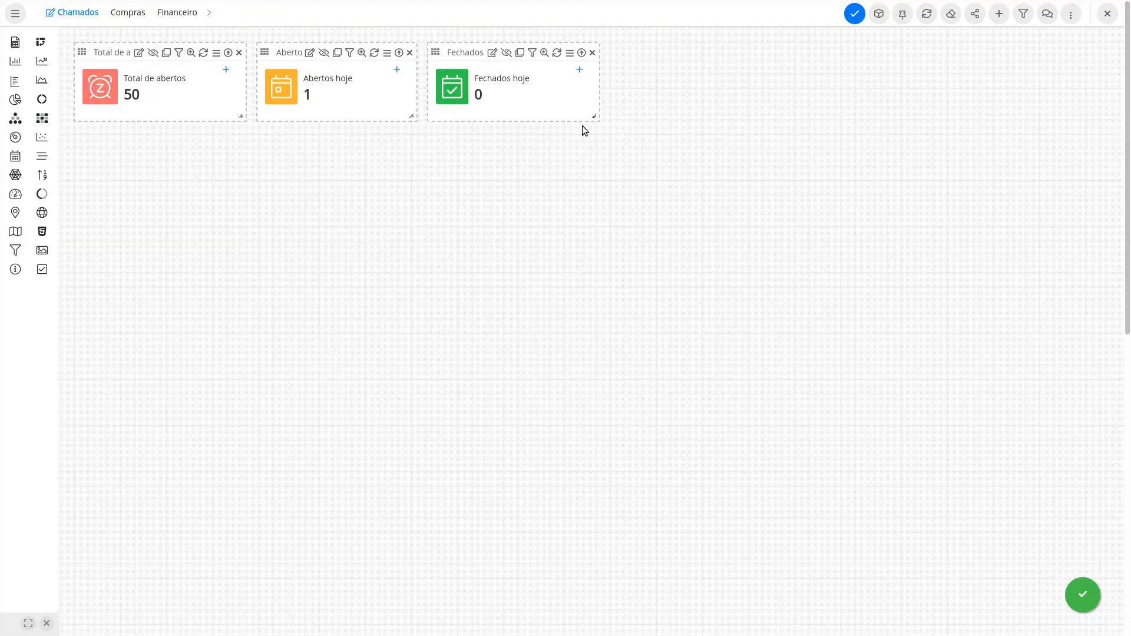
{"action": "left_click", "coordinate": [545, 52]}
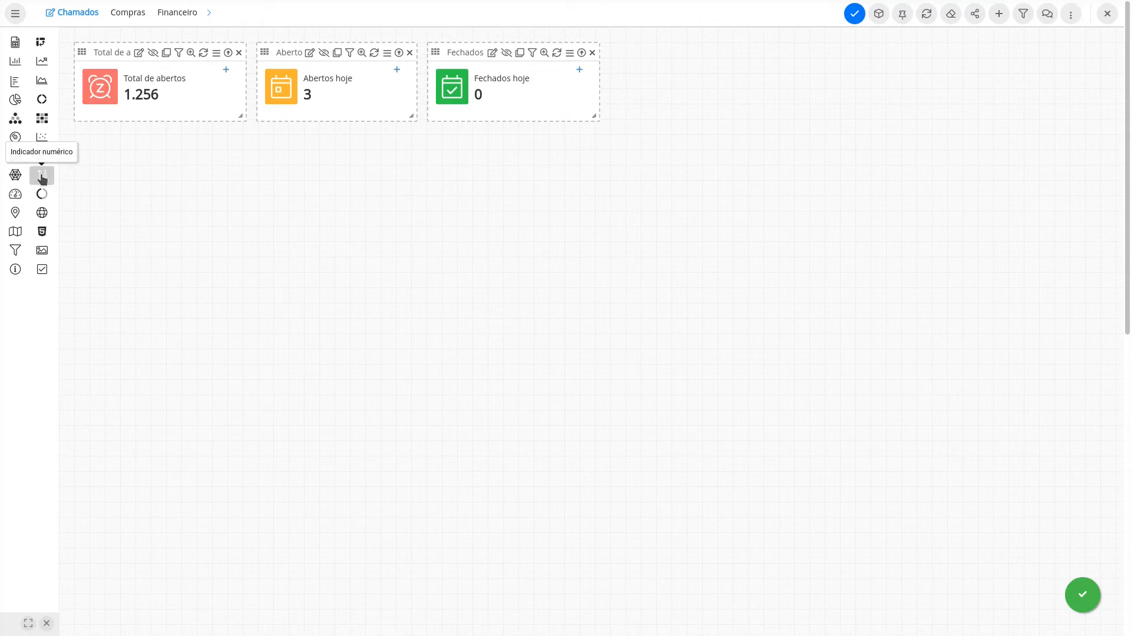
Step: Review the fixed Status values and locked parameters of the Total de abertos indicator, closing its settings without saving
{"action": "left_click", "coordinate": [178, 51]}
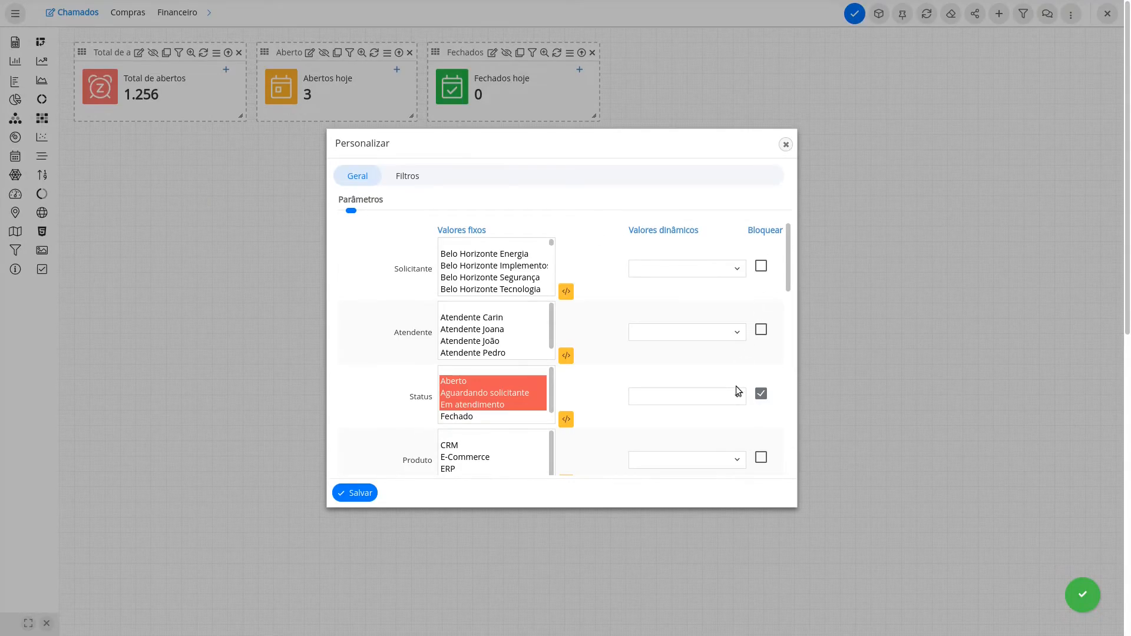
{"action": "scroll", "coordinate": [762, 377], "scroll_direction": "down", "scroll_amount": 2}
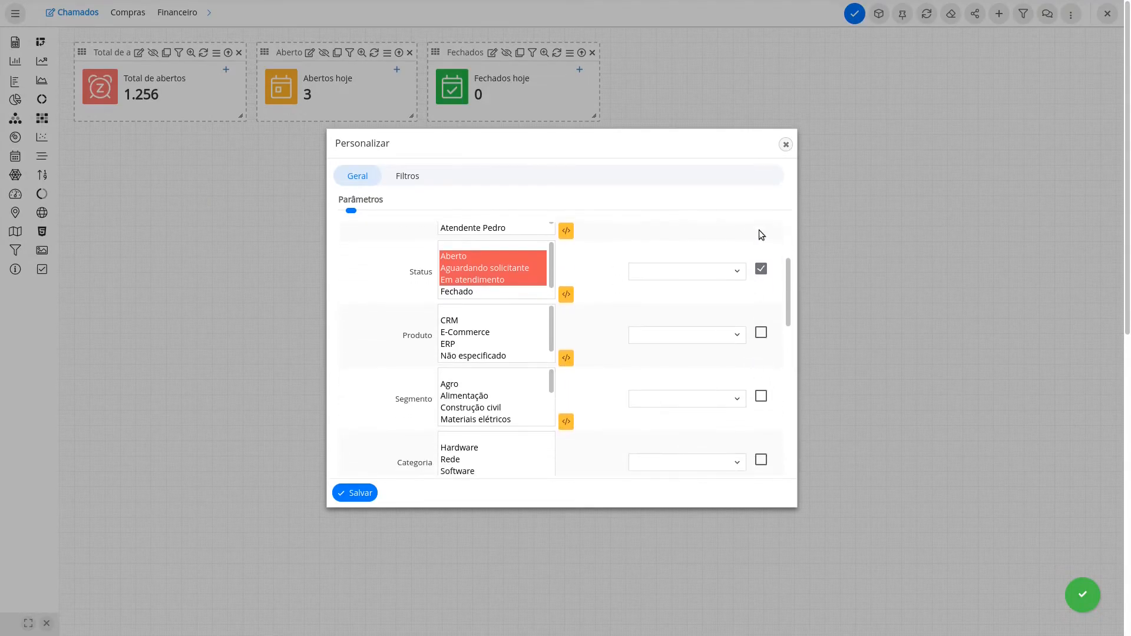
{"action": "left_click", "coordinate": [786, 145]}
Step: Compare the Fechados hoje indicator's locked date parameters with the dashboard's general filters, and close both without saving
{"action": "left_click", "coordinate": [1024, 13]}
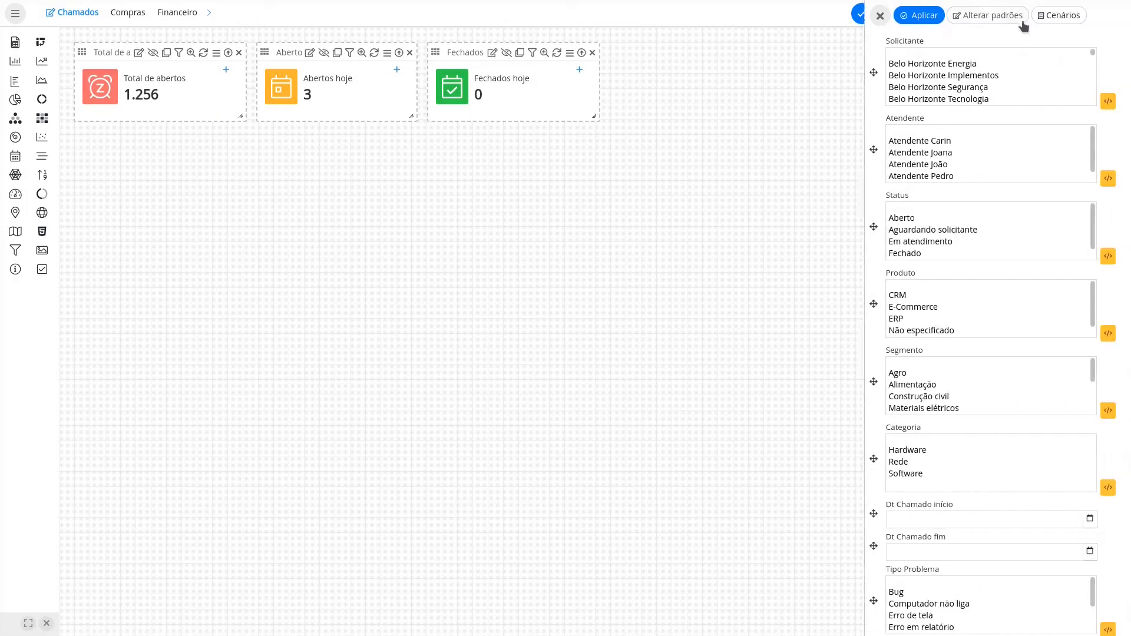
{"action": "left_click", "coordinate": [529, 53]}
{"action": "scroll", "coordinate": [736, 316], "scroll_direction": "down", "scroll_amount": 5}
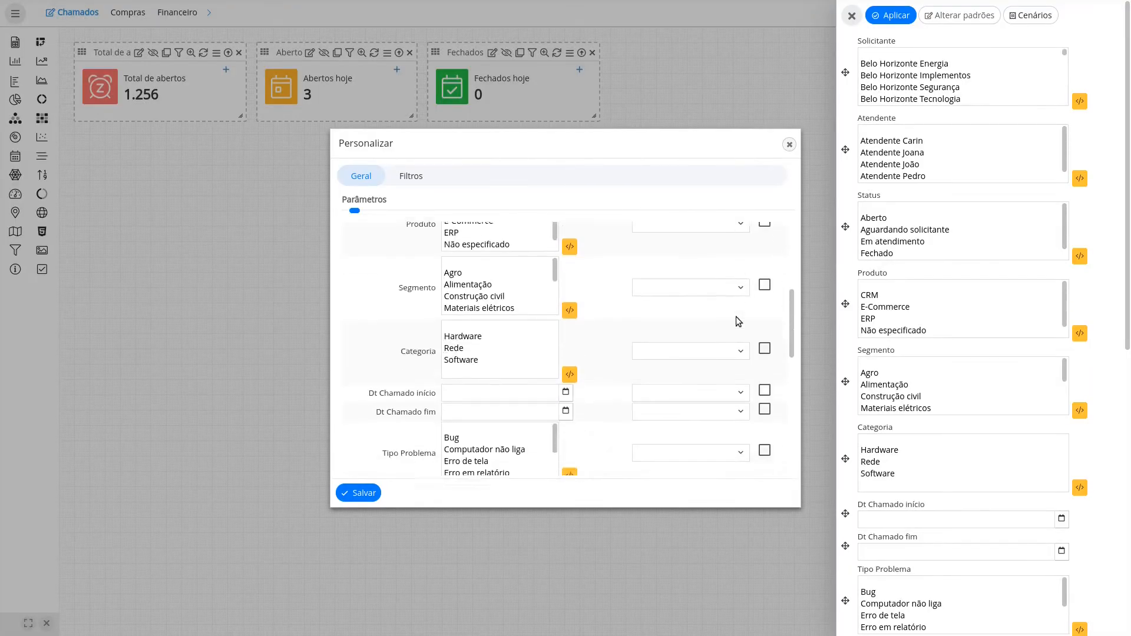
{"action": "scroll", "coordinate": [742, 307], "scroll_direction": "down", "scroll_amount": 2}
{"action": "left_click", "coordinate": [764, 253]}
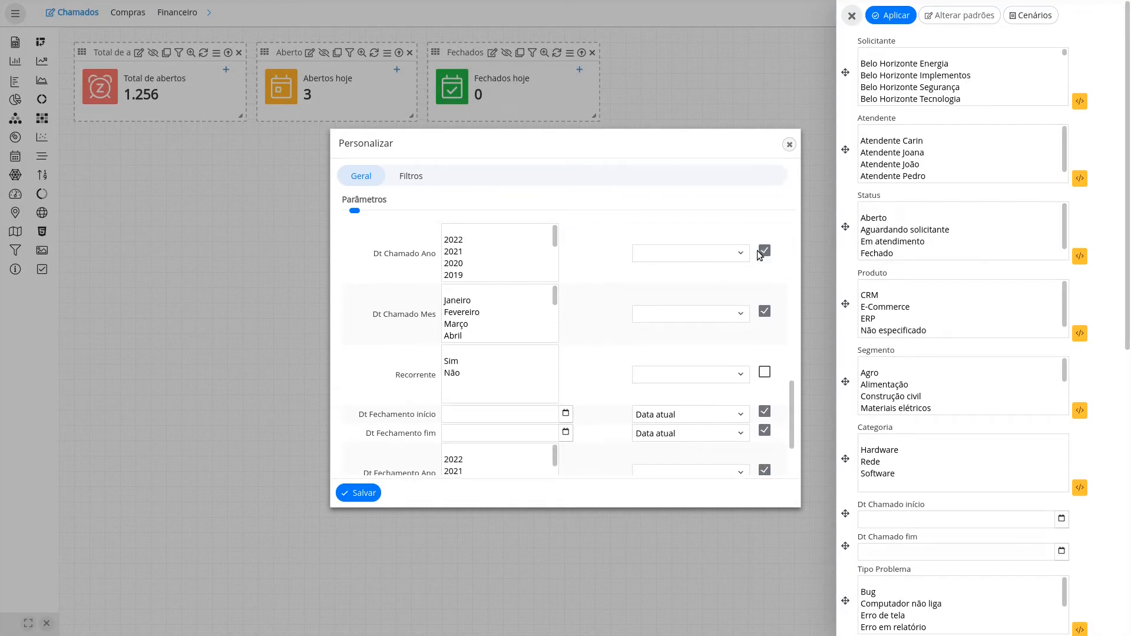
{"action": "left_click", "coordinate": [790, 145]}
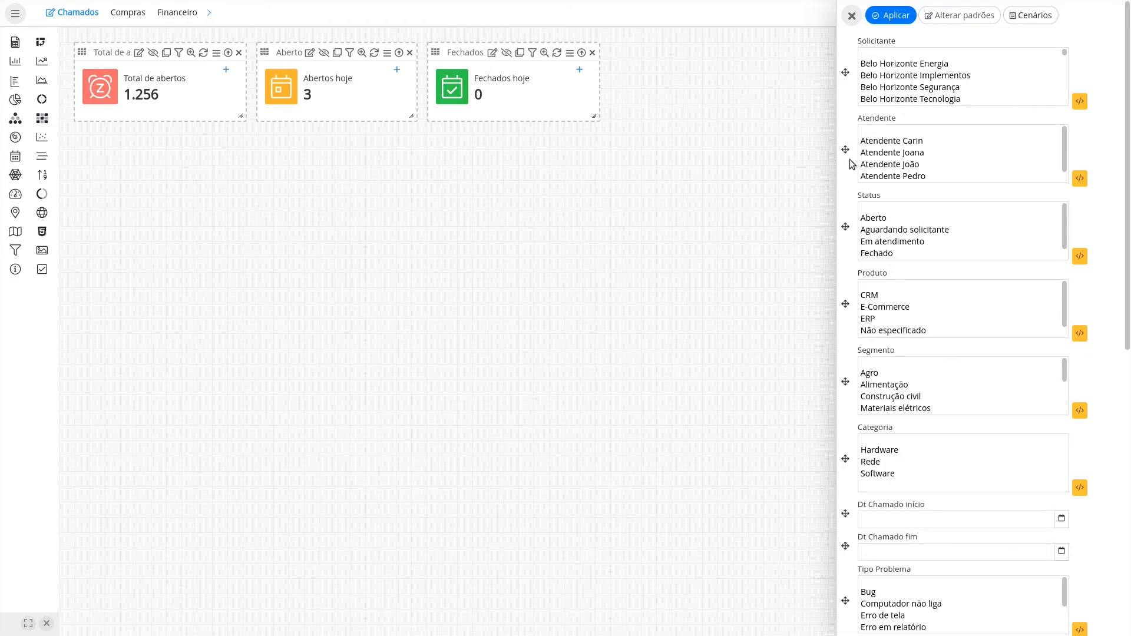
{"action": "left_click", "coordinate": [852, 15]}
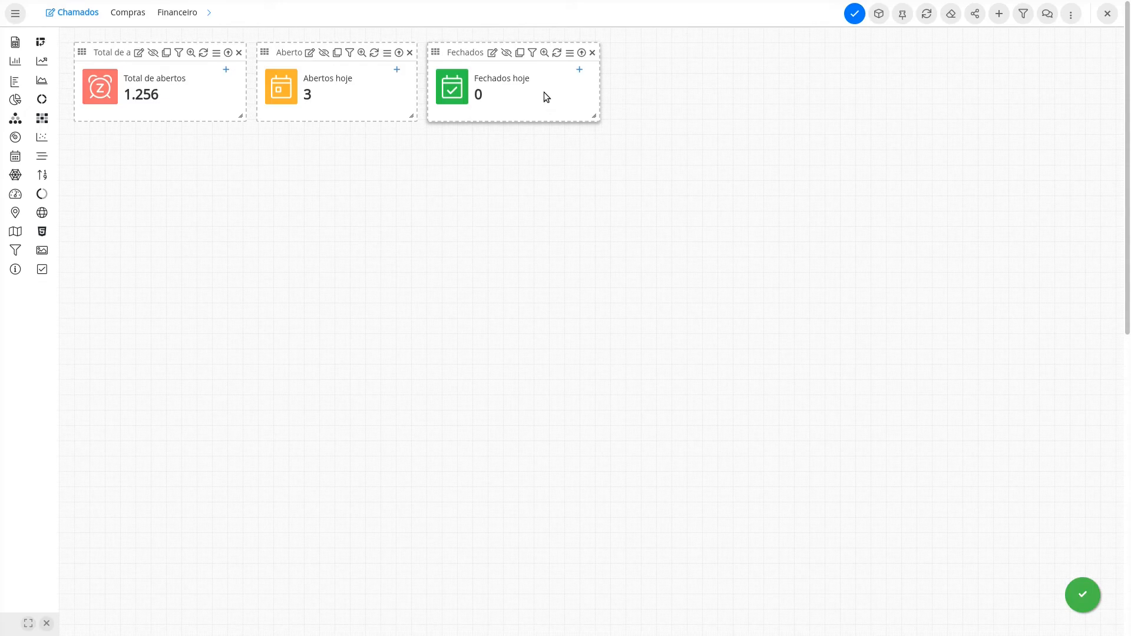
Step: Test the general filters with Solicitante Belo Horizonte Energia, Implementos and Segurança plus the first two Atendente entries, and reload the dashboard
{"action": "left_click", "coordinate": [1023, 14]}
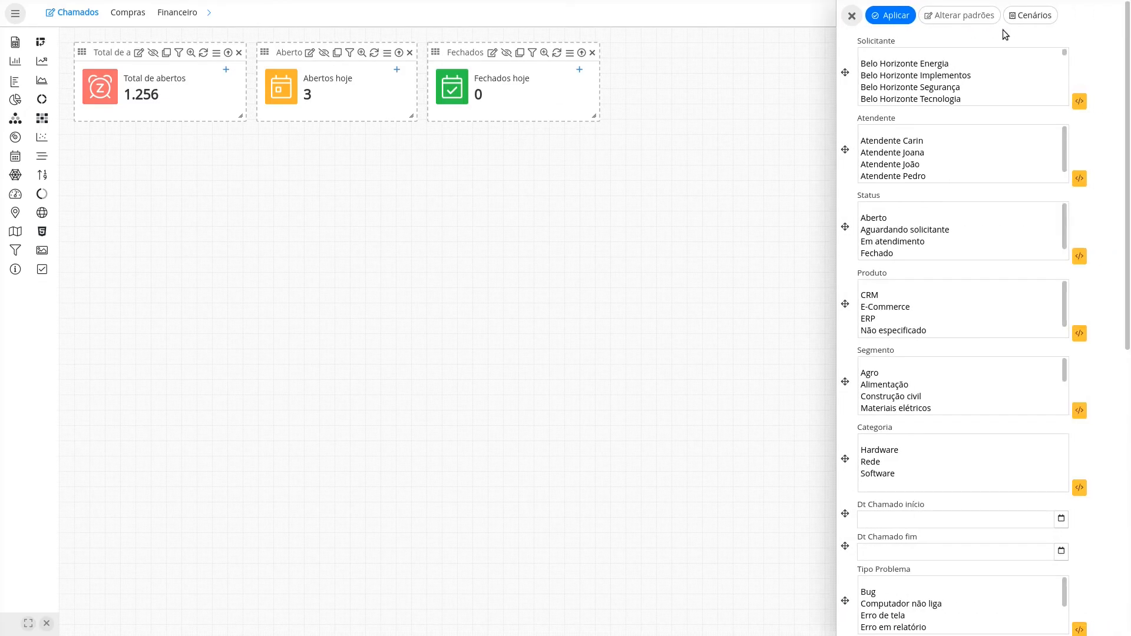
{"action": "left_click", "coordinate": [901, 64]}
{"action": "left_click_drag", "start_coordinate": [901, 63], "coordinate": [902, 87]}
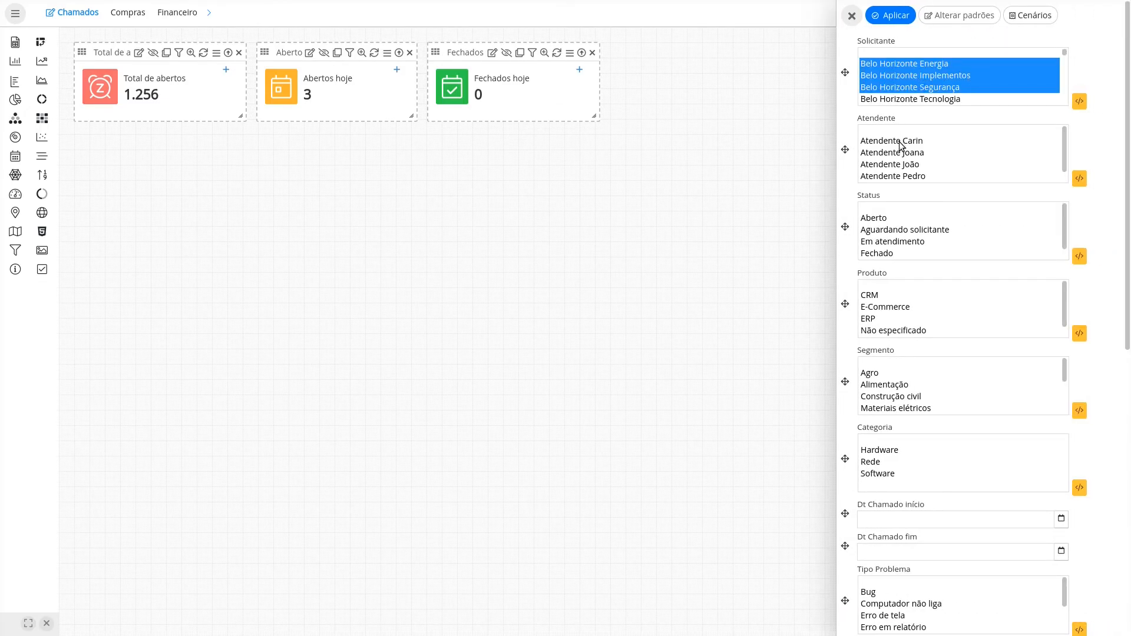
{"action": "left_click_drag", "start_coordinate": [894, 145], "coordinate": [894, 153]}
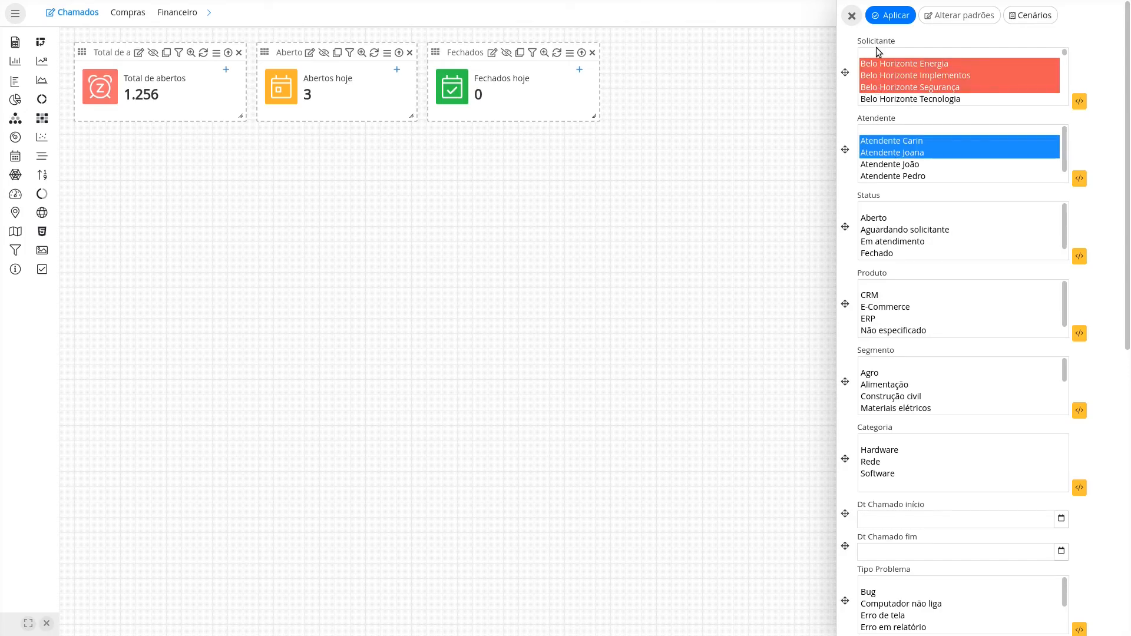
{"action": "left_click", "coordinate": [890, 15]}
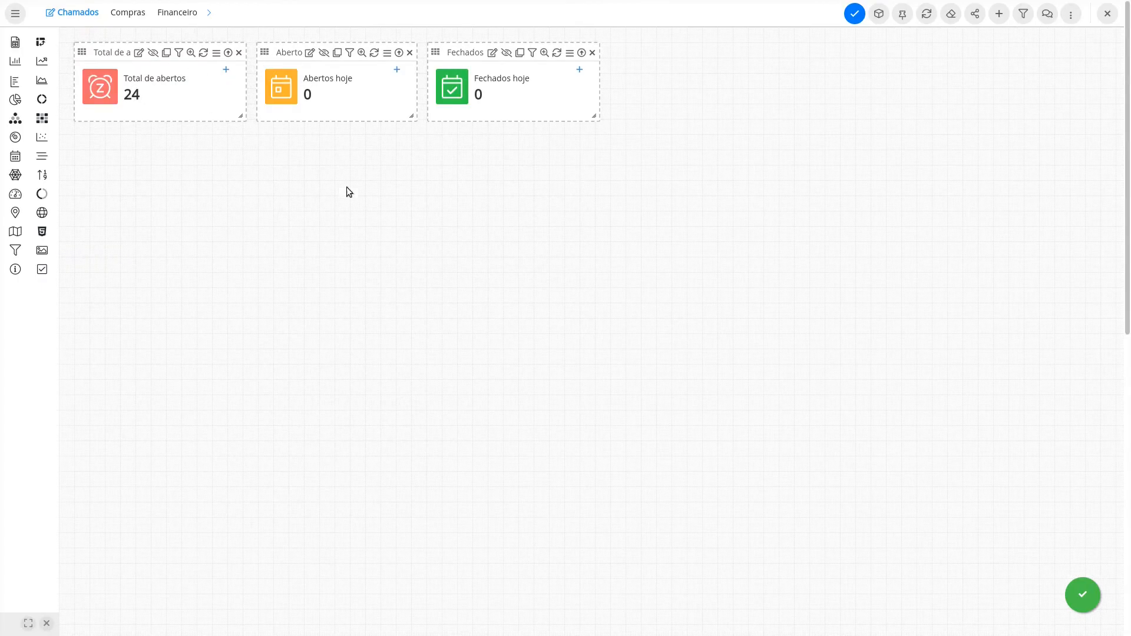
{"action": "key", "text": "F5"}
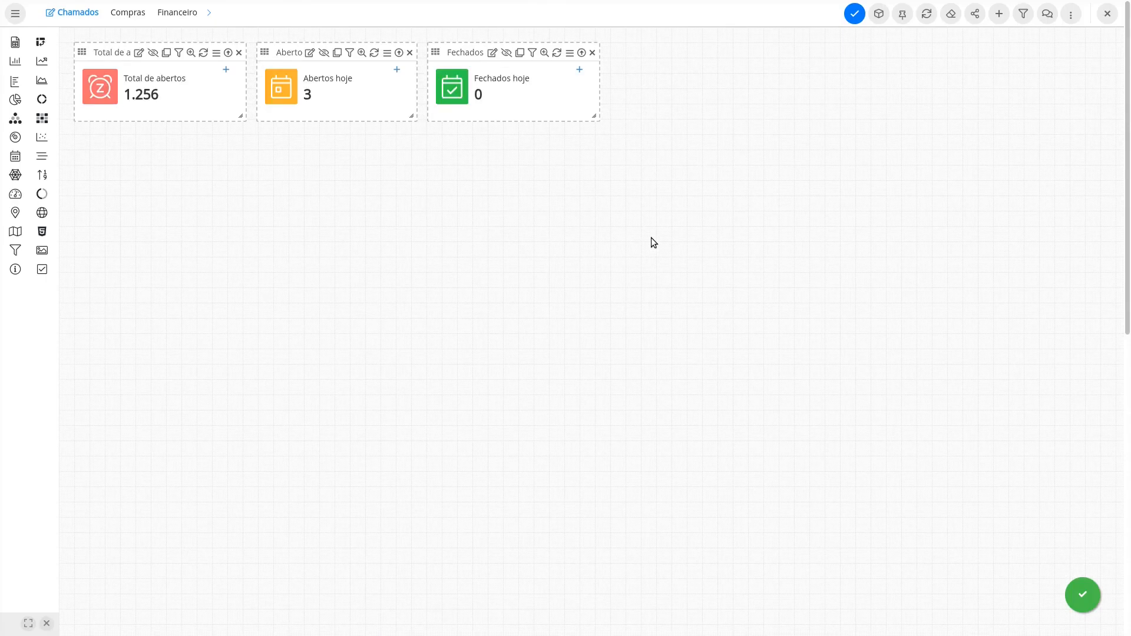